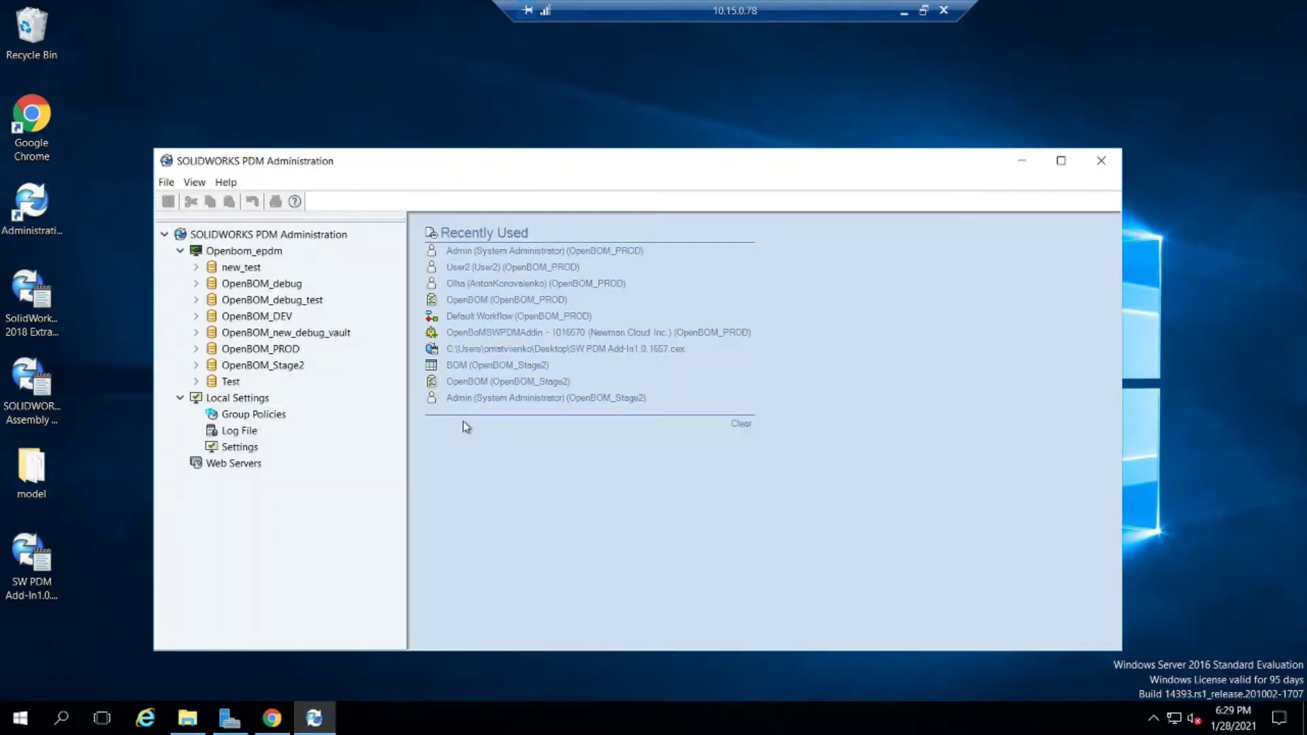
Maximize the Administration window and expand the OpenBOM_PROD vault's Workflows list
click(1060, 160)
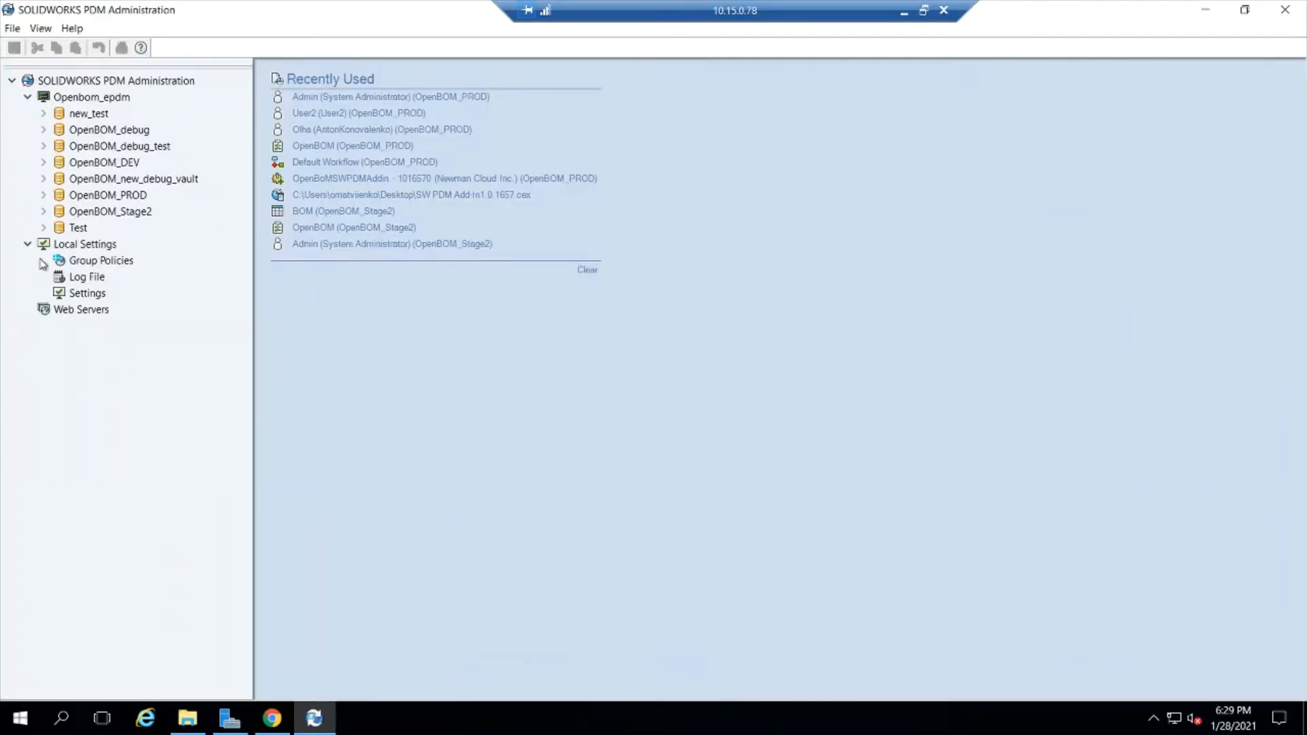
click(45, 194)
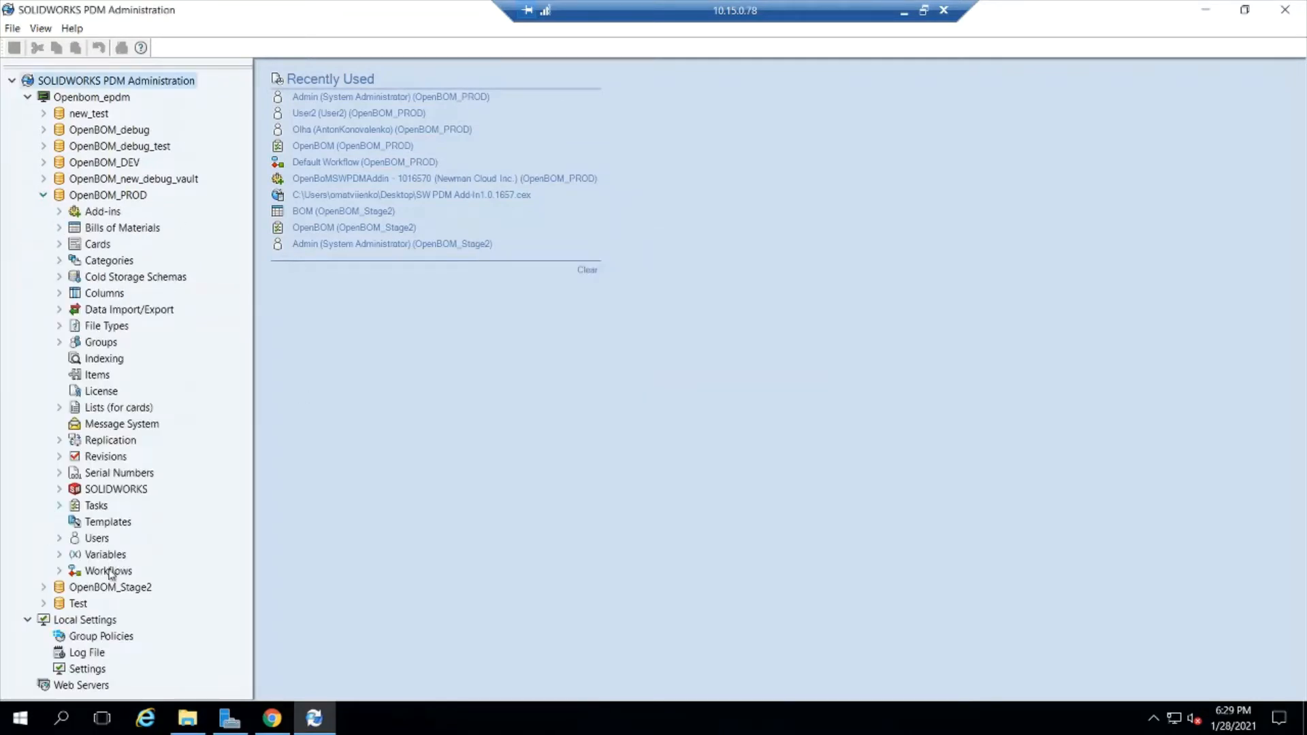
click(109, 571)
click(57, 571)
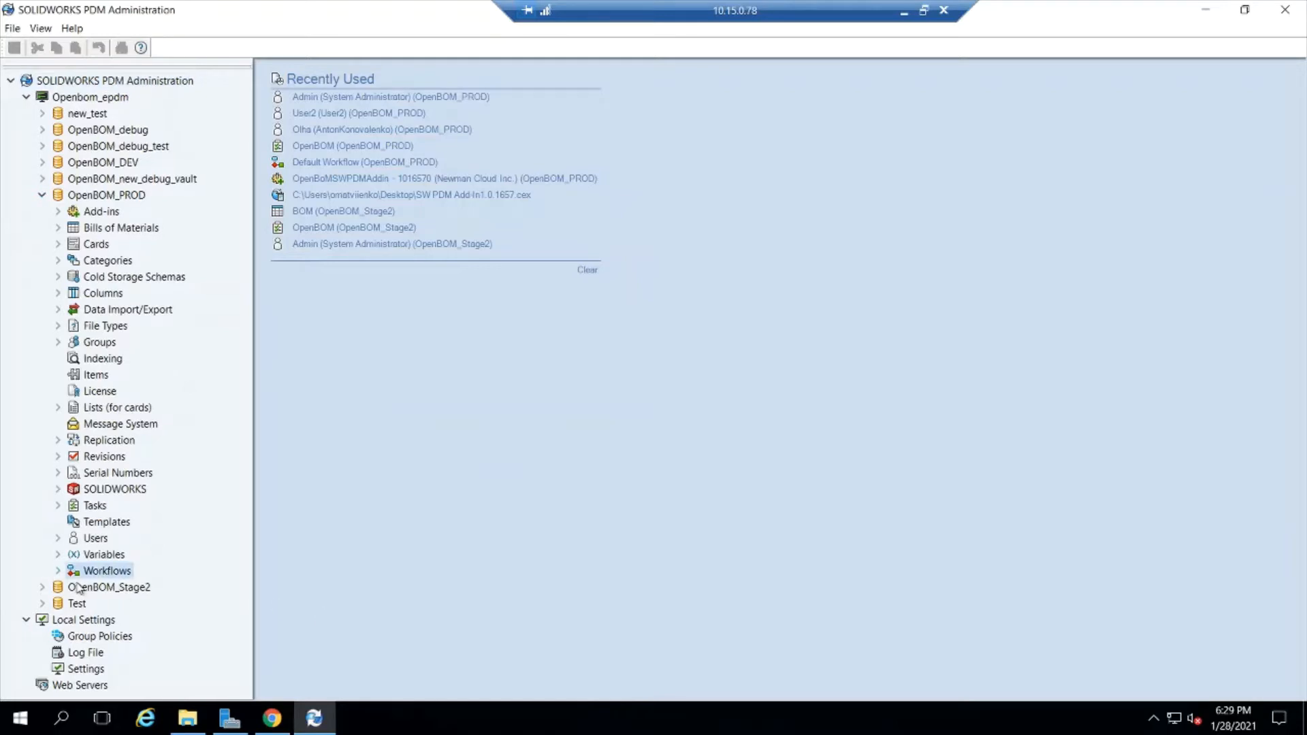
Inspect the Submit Change for Approval transition's actions, confirming its OpenBOM task action
double_click(123, 590)
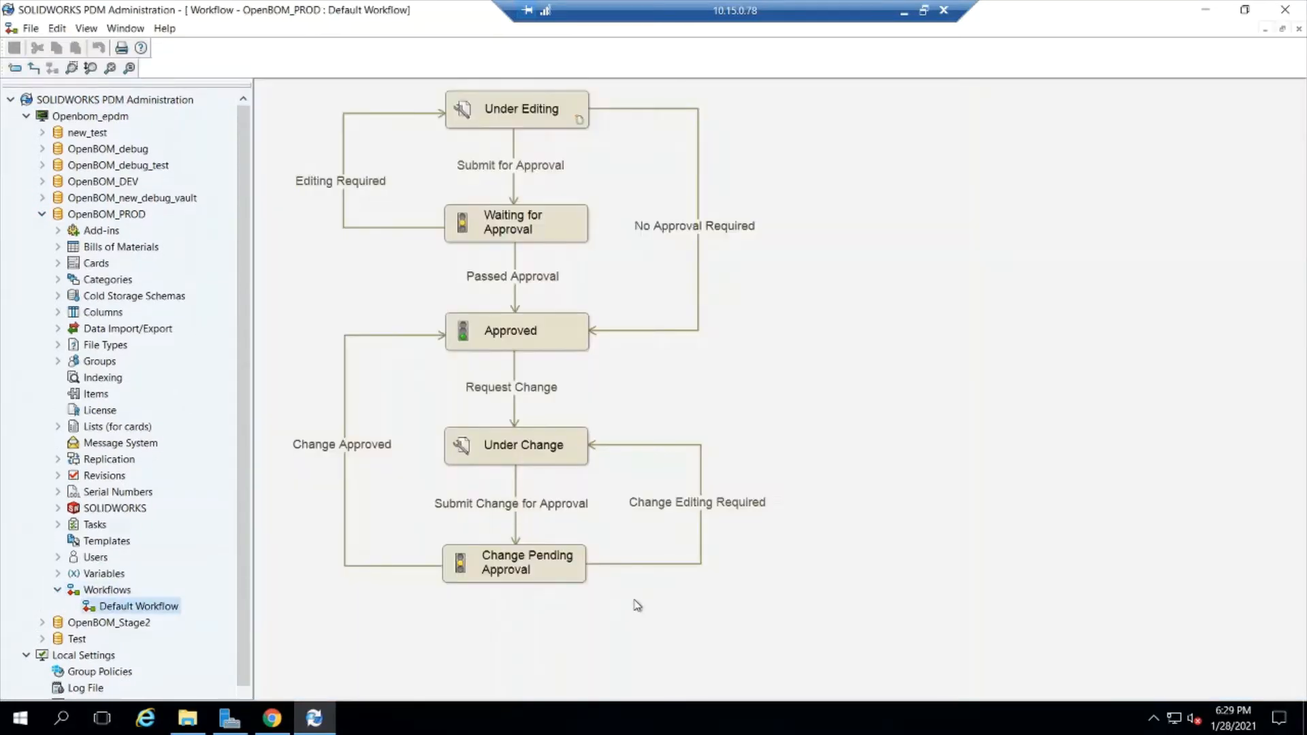
double_click(479, 506)
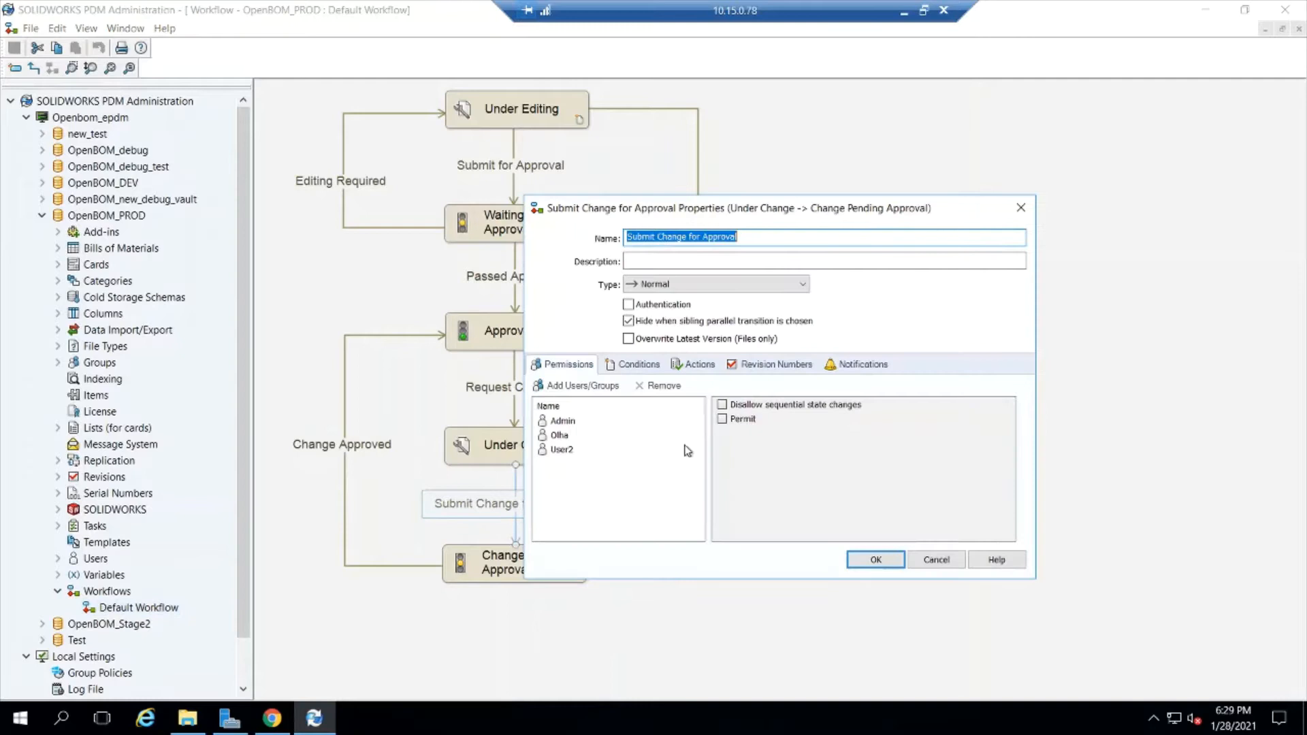
click(694, 364)
click(694, 422)
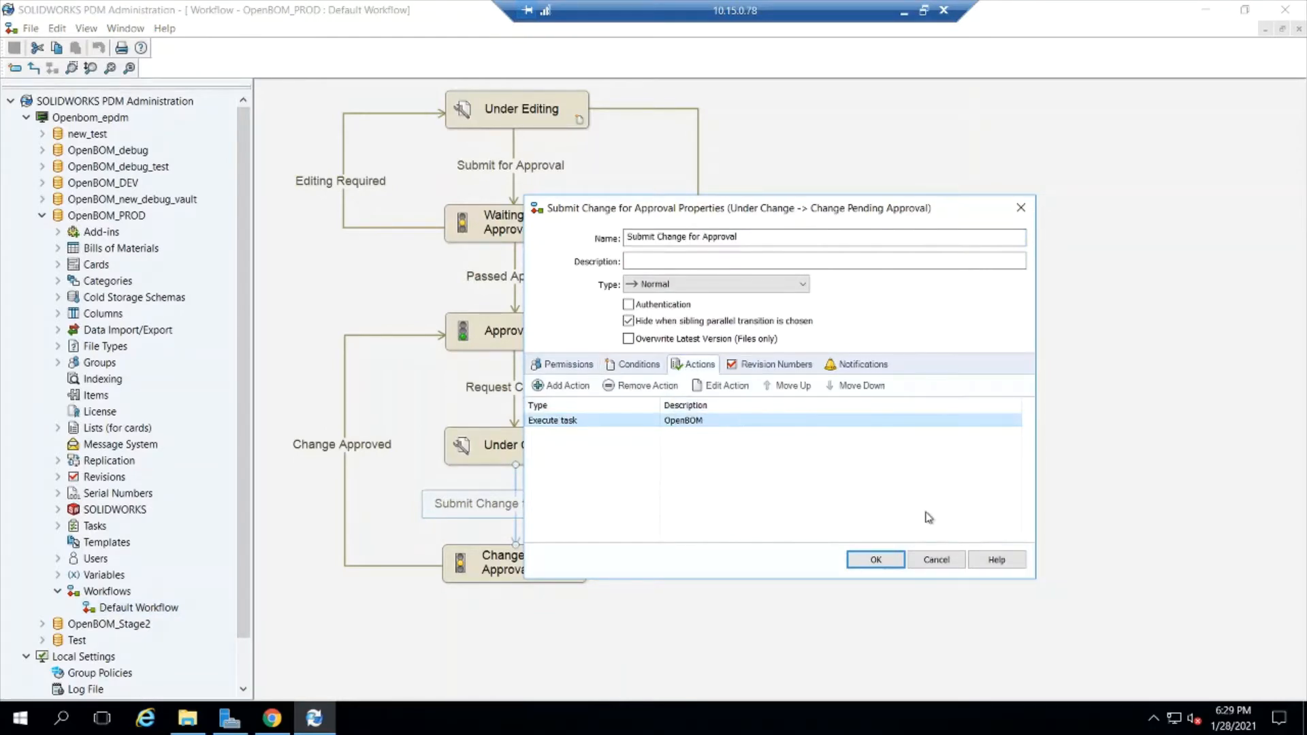
click(876, 559)
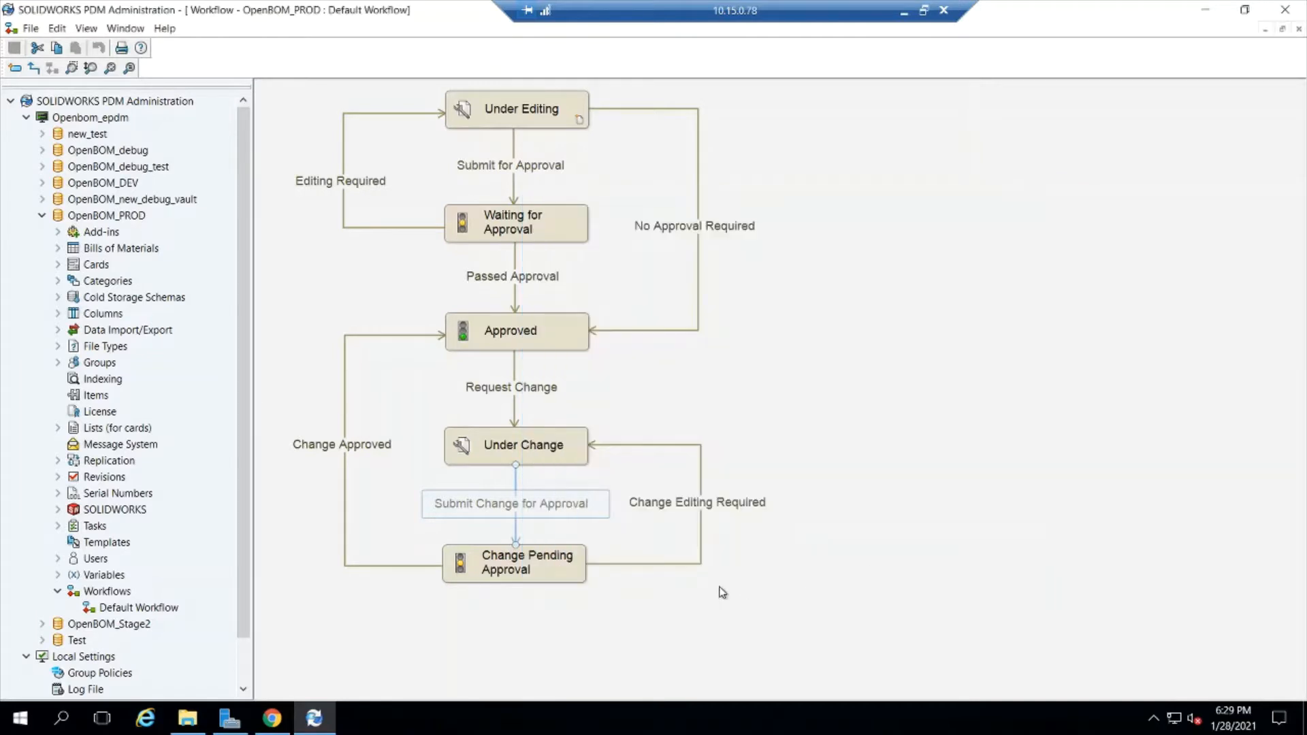
Review the OpenBOM task's BOM export configuration under the vault's Tasks
click(57, 528)
double_click(122, 558)
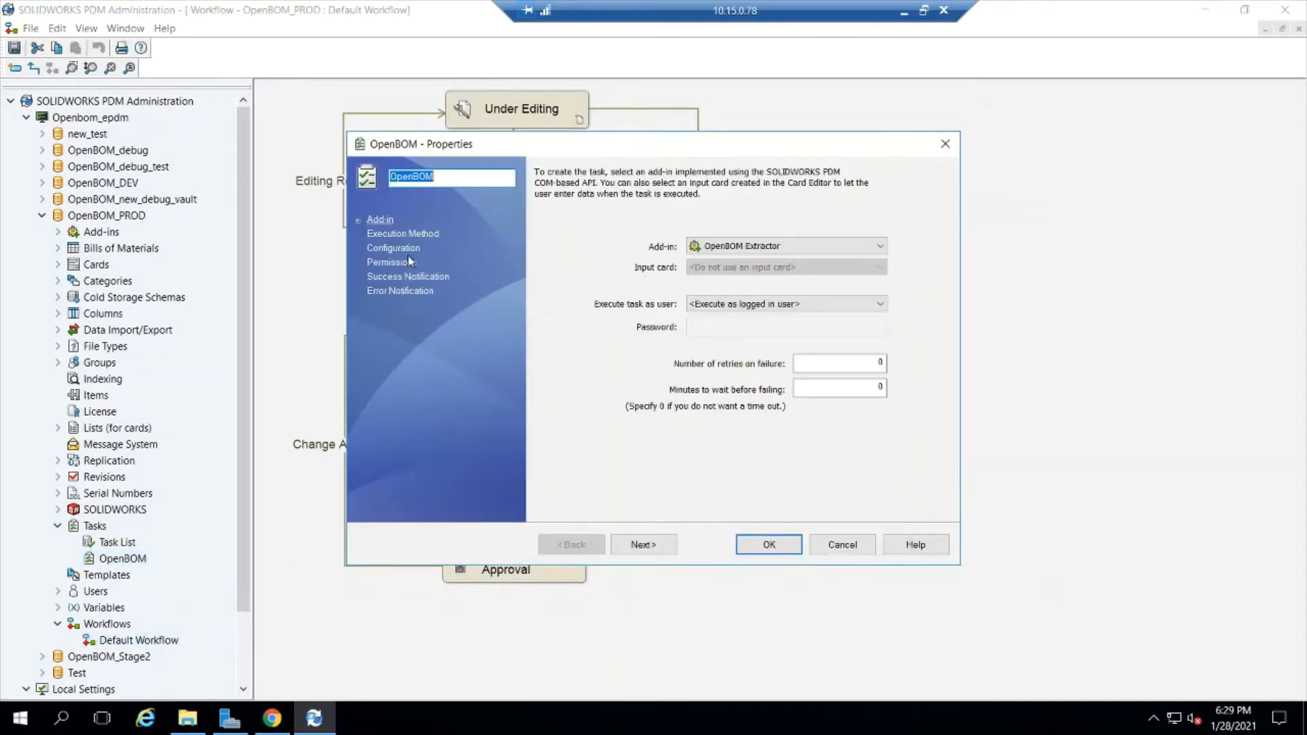
click(394, 249)
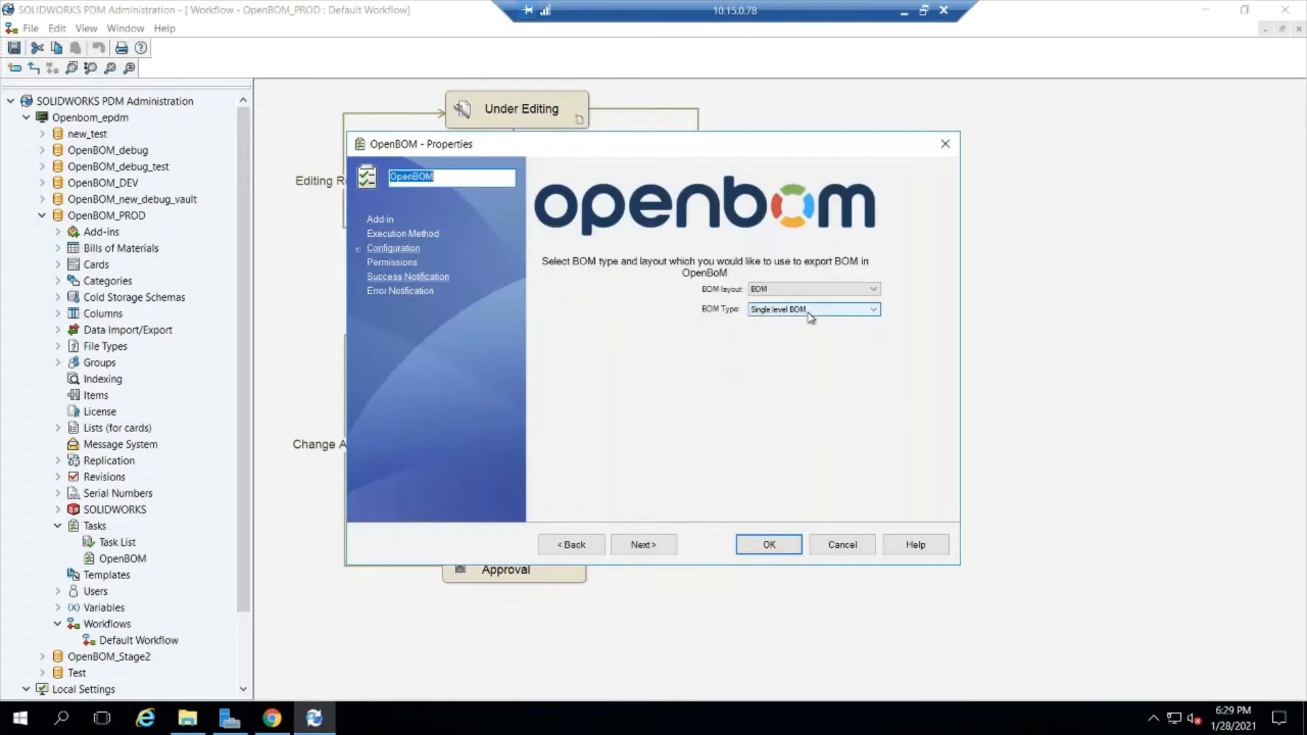
click(768, 544)
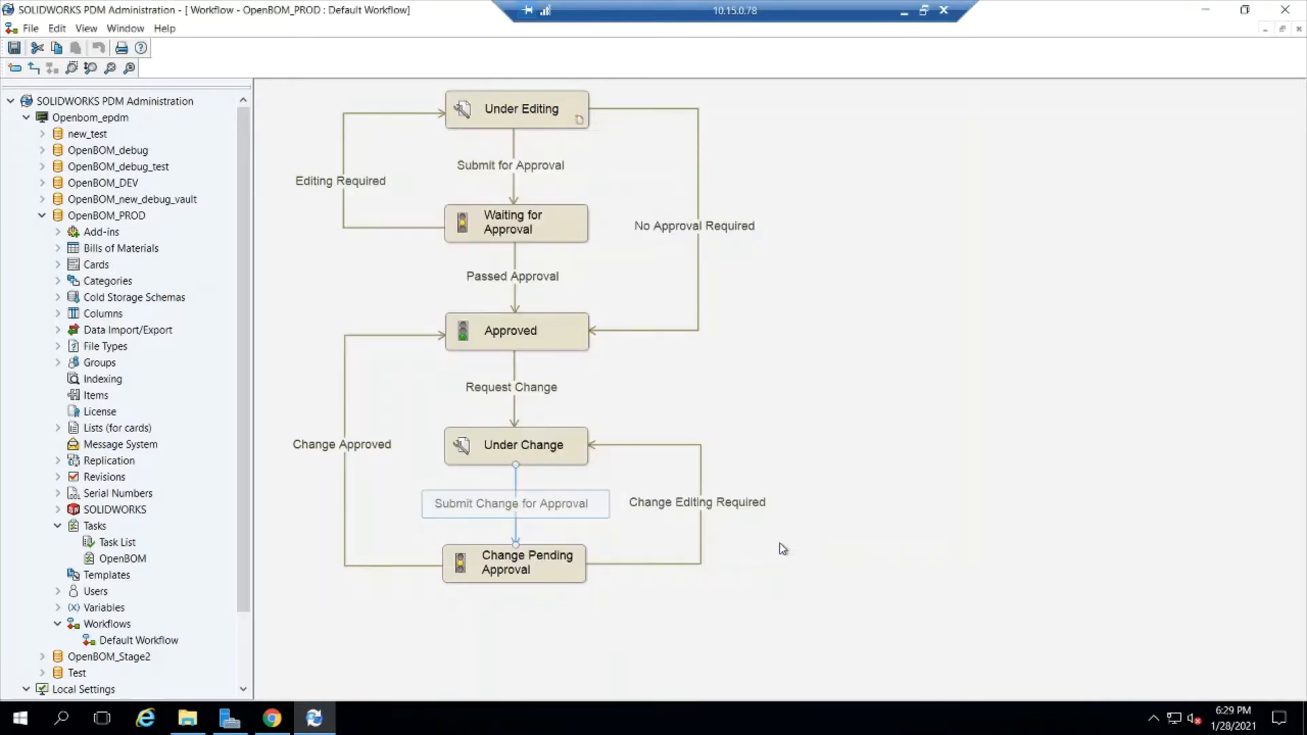
Save the workflow, close the Administration tool and switch to the model_new vault folder
click(15, 48)
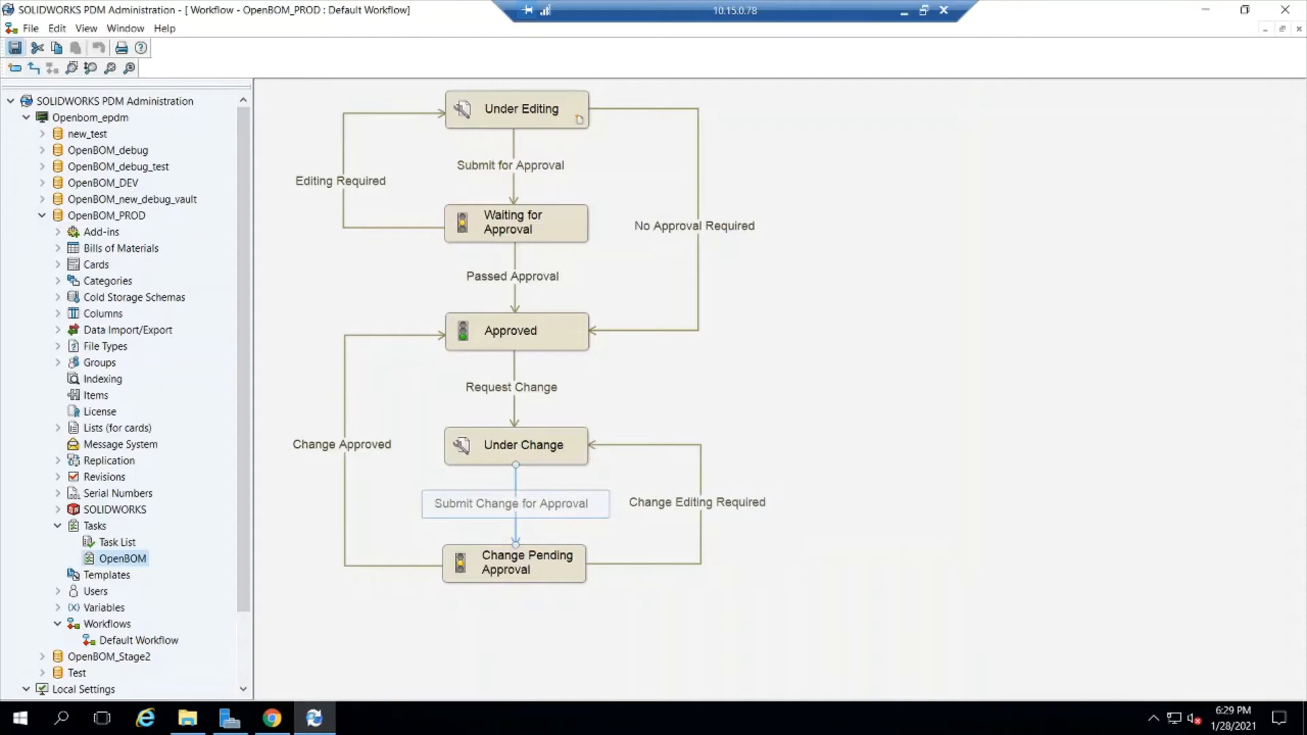
click(1284, 10)
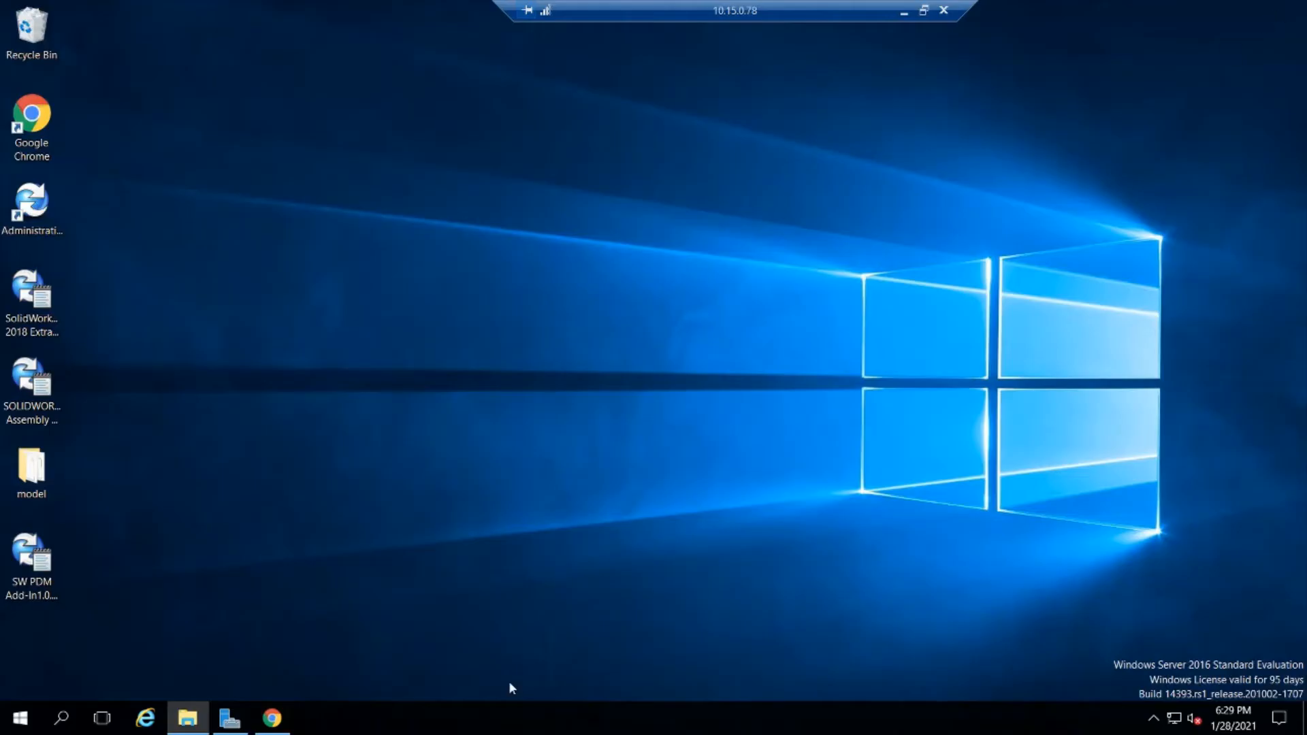
click(270, 718)
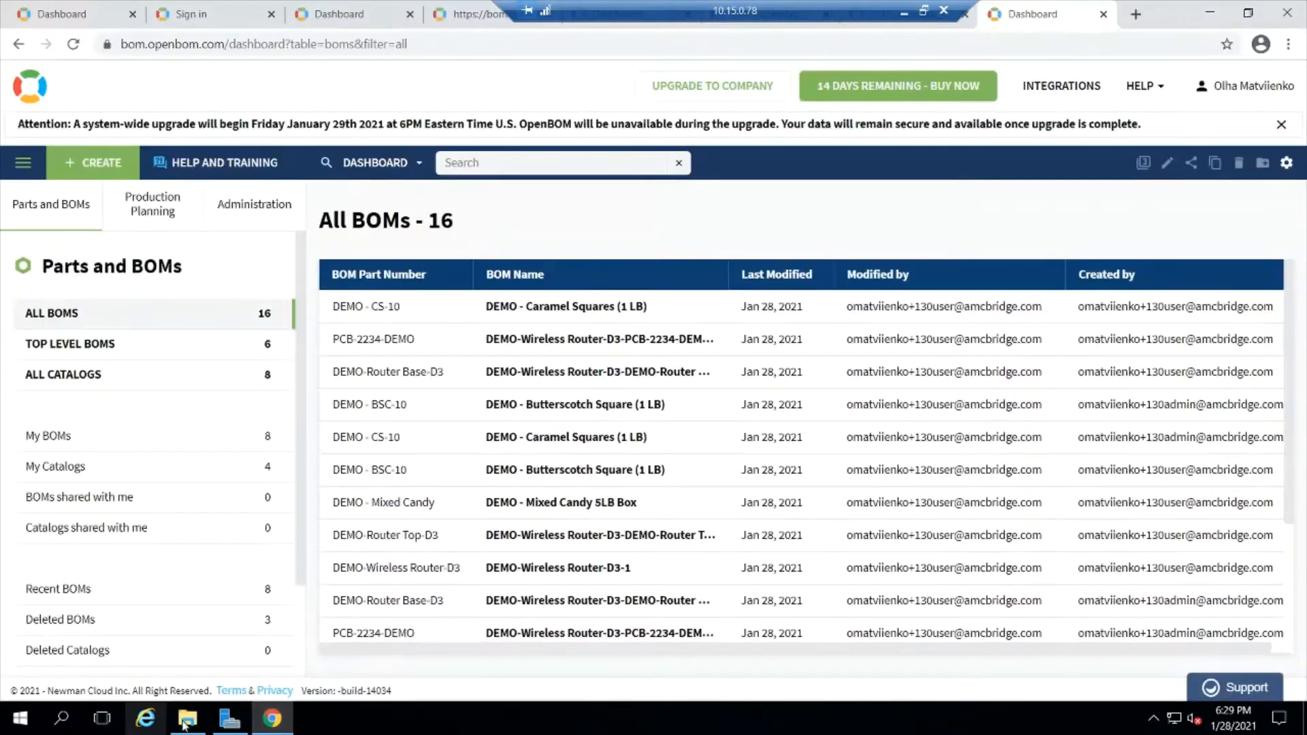
click(225, 719)
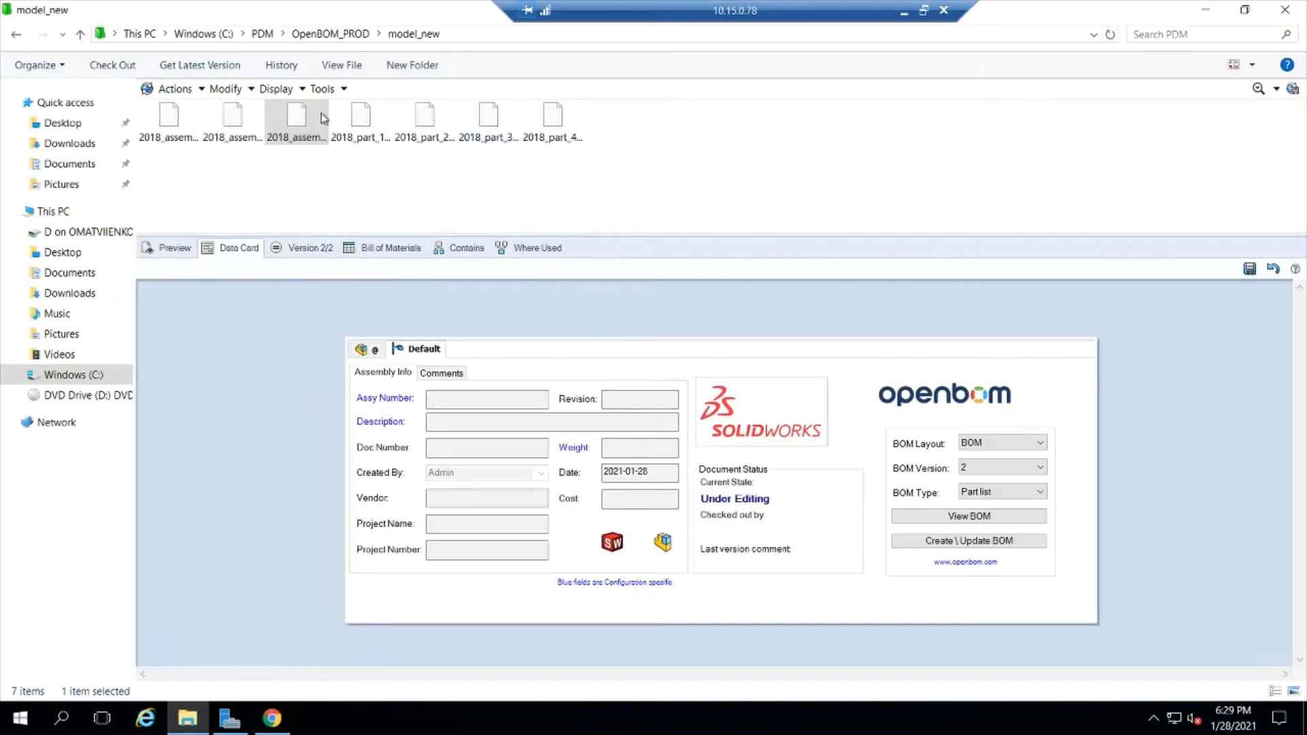
Save 2018_assembly_root.SLDASM's modified data card and load its Bill of Materials
click(298, 124)
right_click(295, 120)
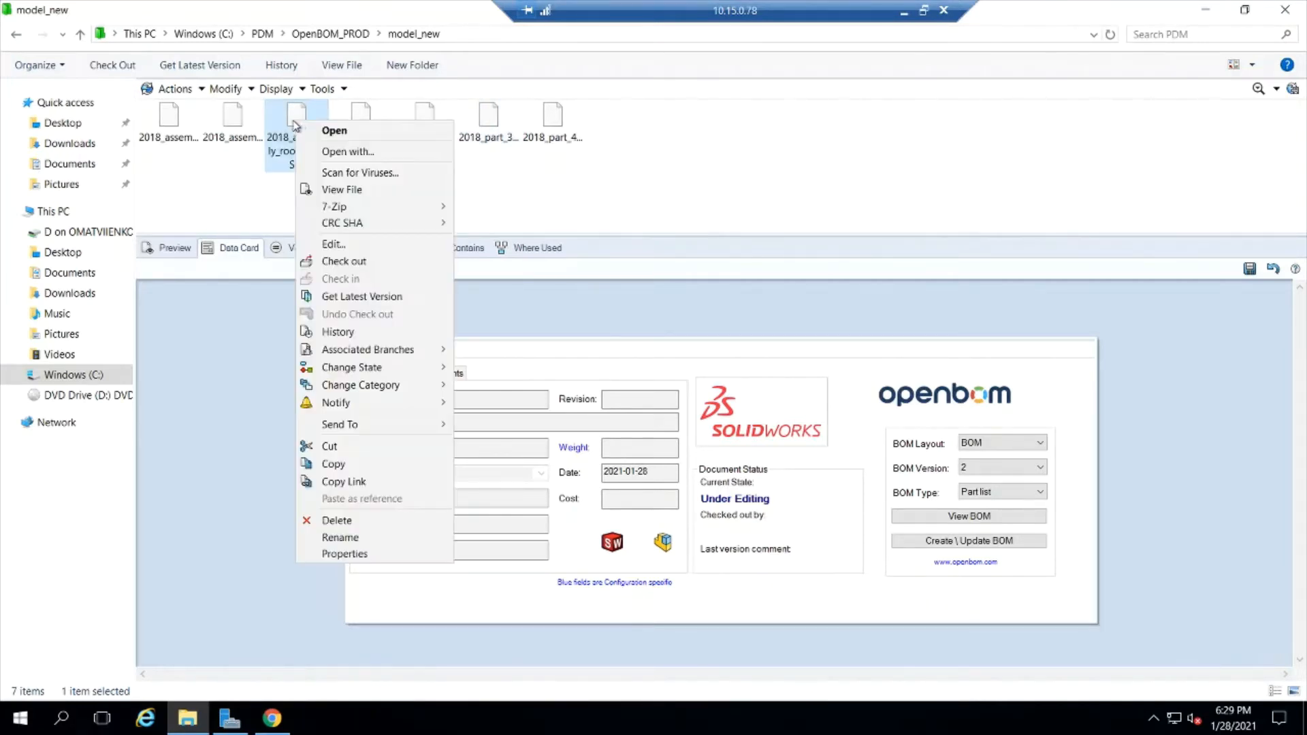
click(576, 205)
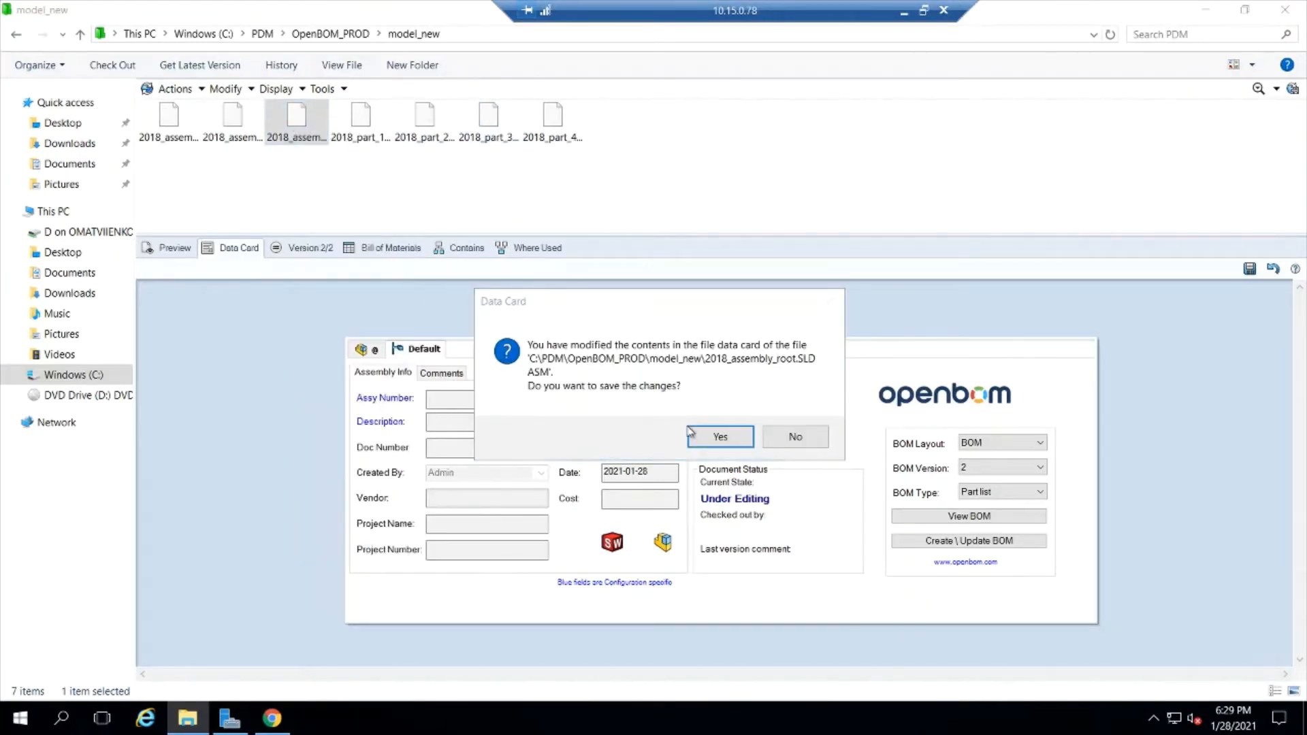
click(720, 437)
click(388, 248)
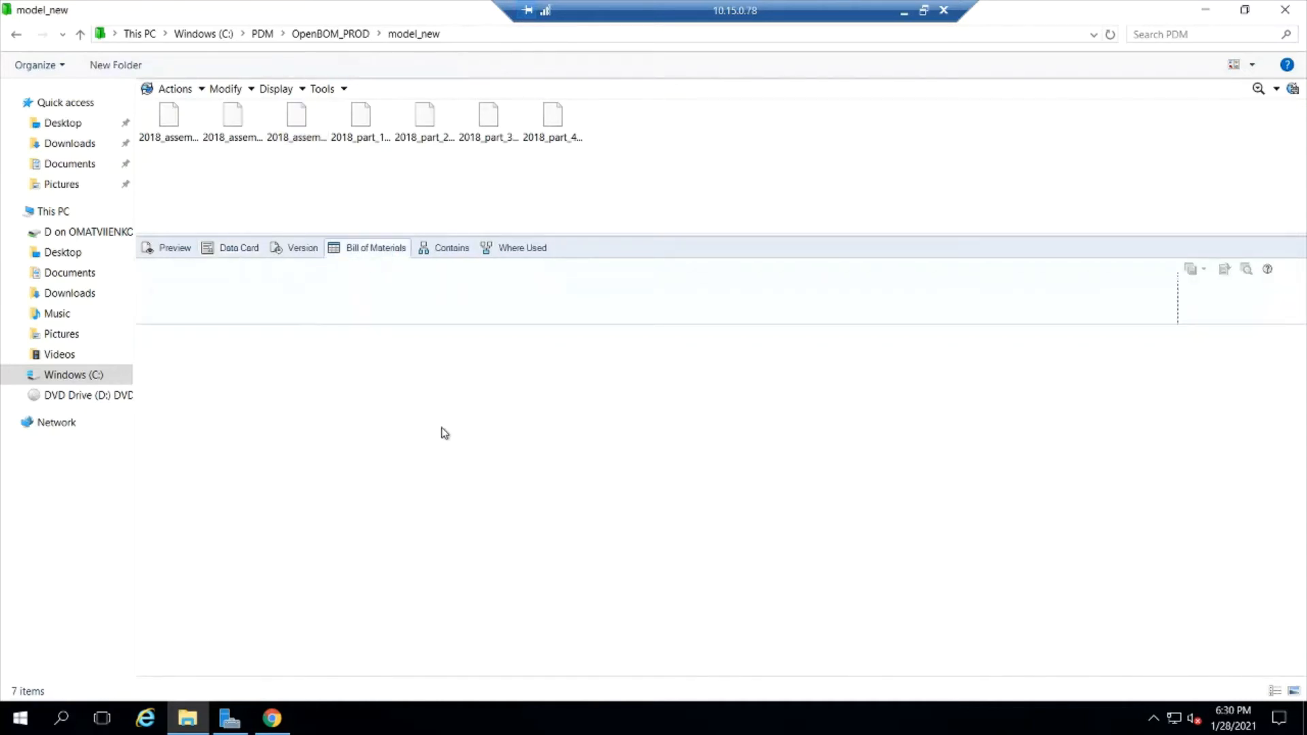
click(296, 120)
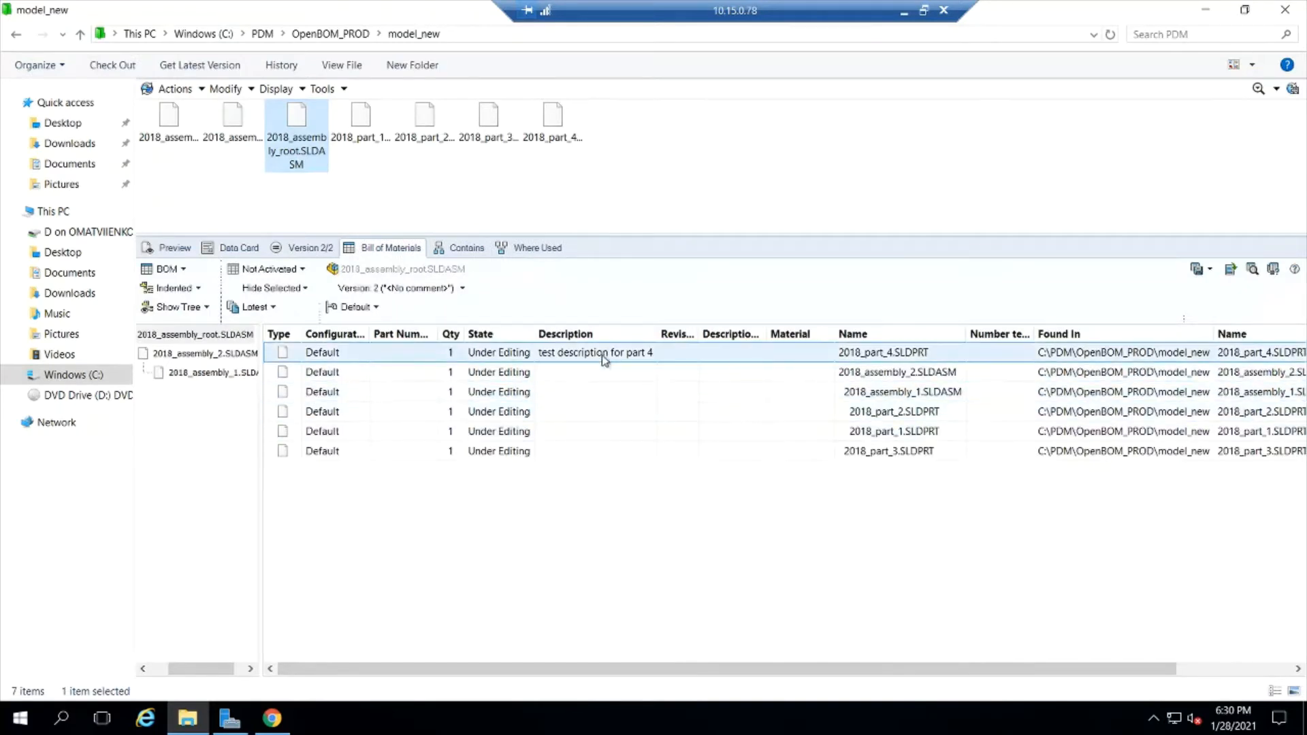
Submit the root assembly for approval and mark it passed approval to reach Approved
right_click(299, 151)
mouse_move(353, 393)
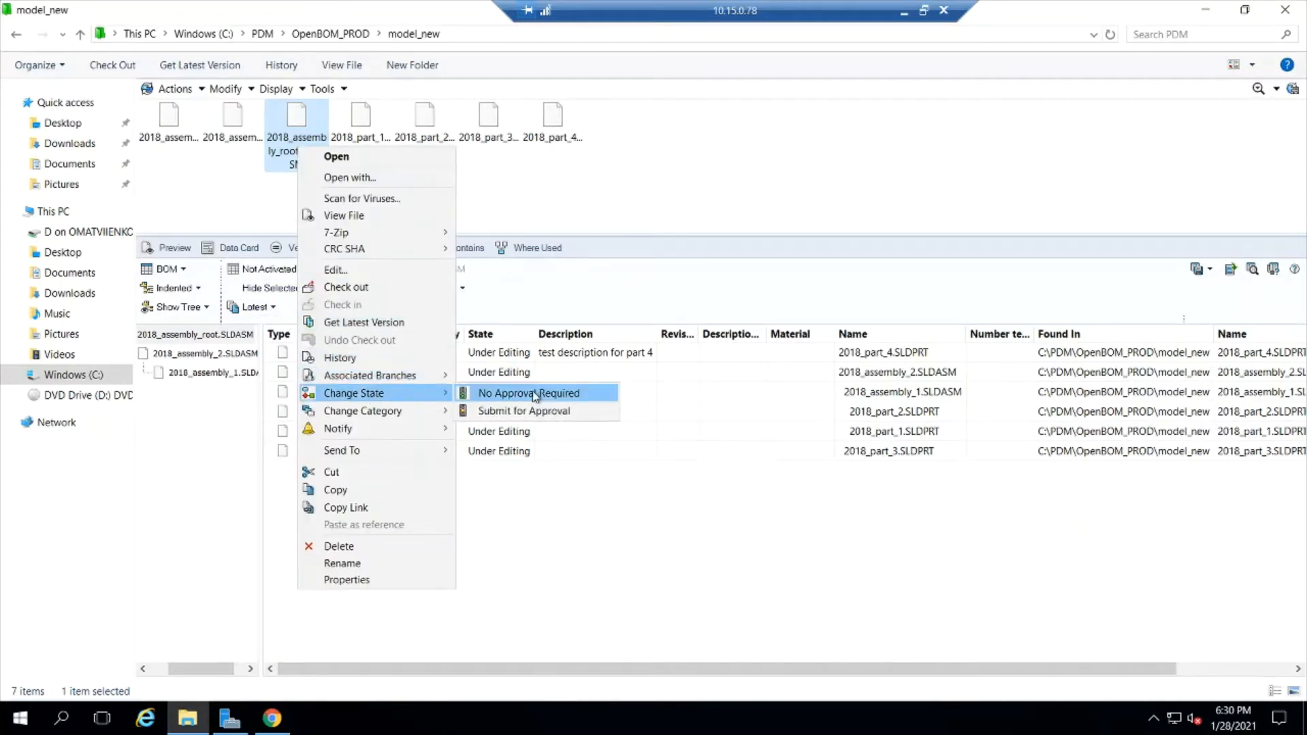
click(533, 412)
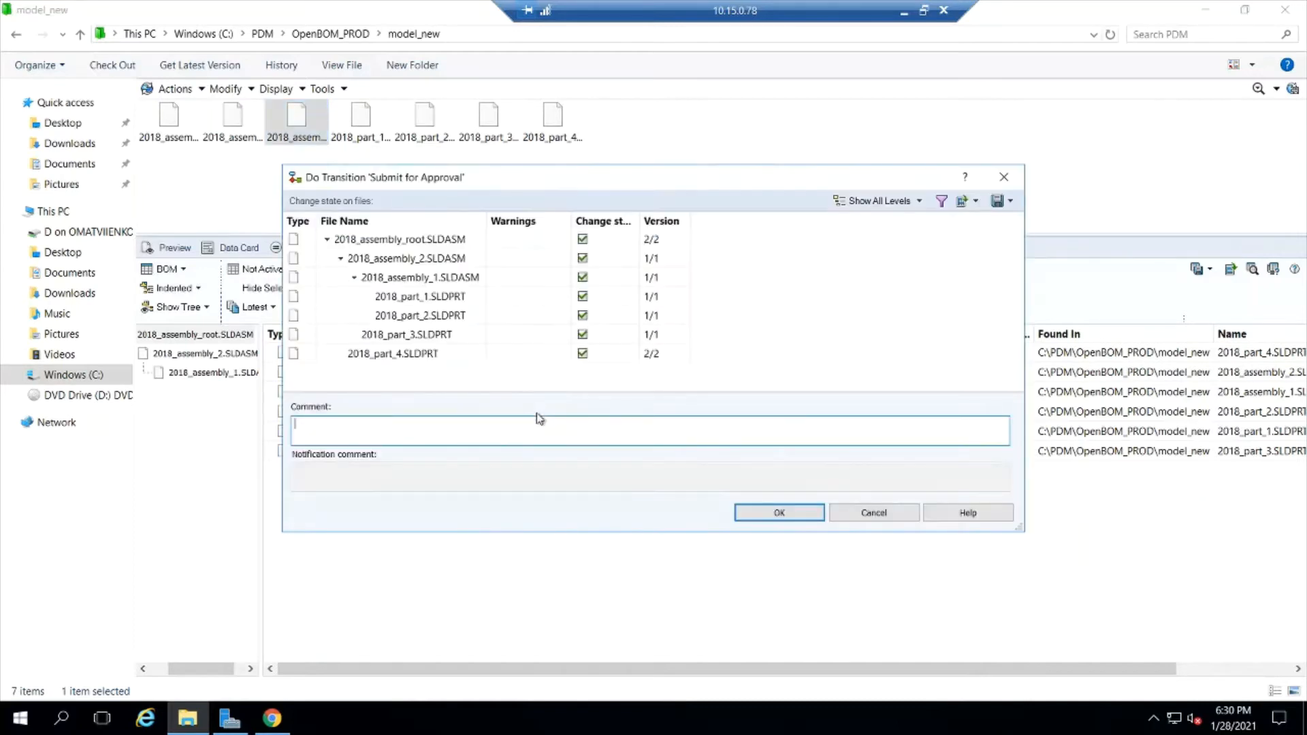
click(778, 514)
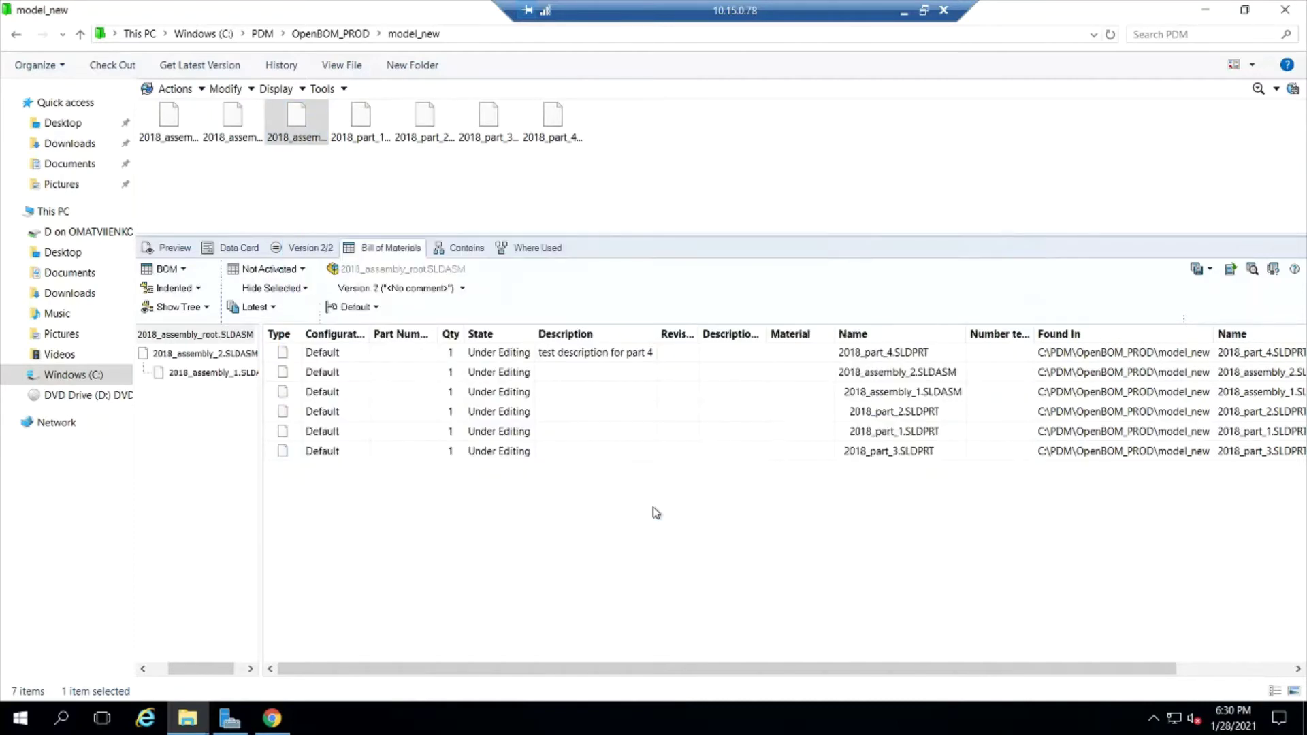
right_click(300, 124)
mouse_move(356, 369)
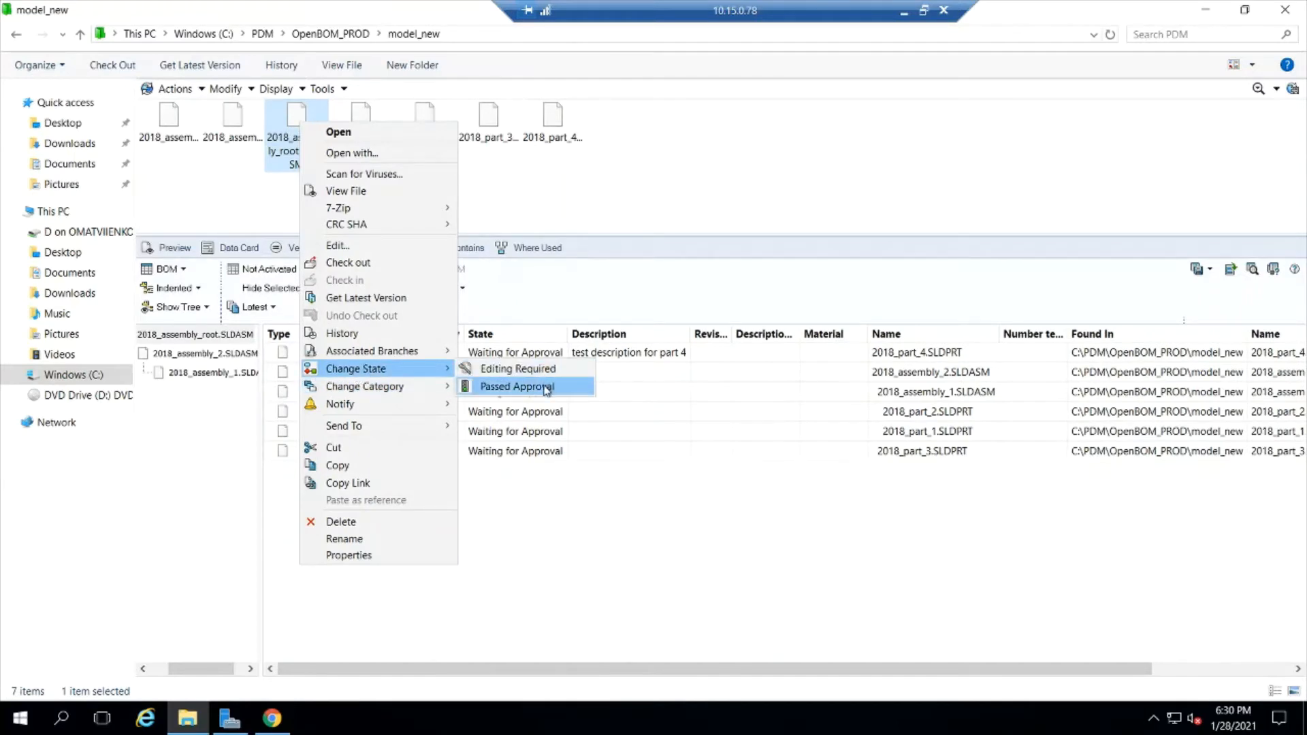
click(515, 385)
click(778, 514)
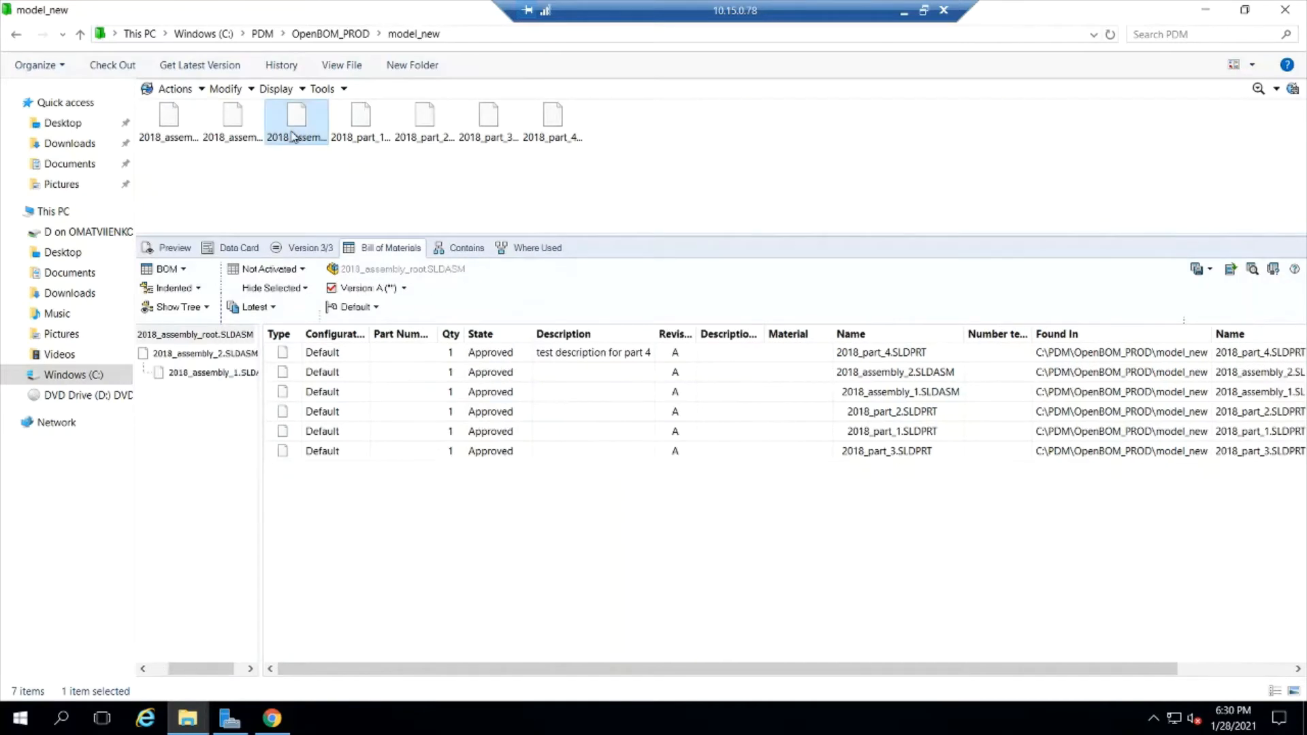
Run Request Change, then Submit Change for Approval, leaving all parts Change Pending Approval
right_click(292, 133)
mouse_move(348, 378)
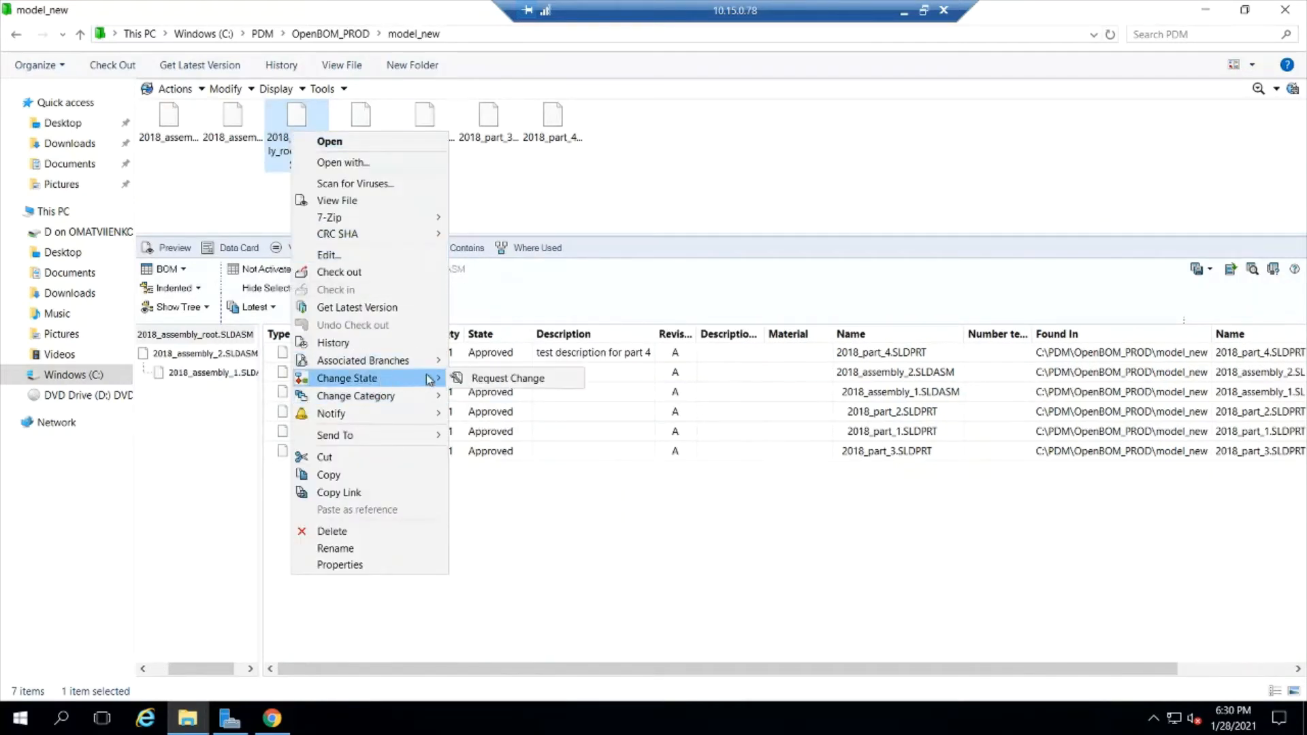
click(507, 378)
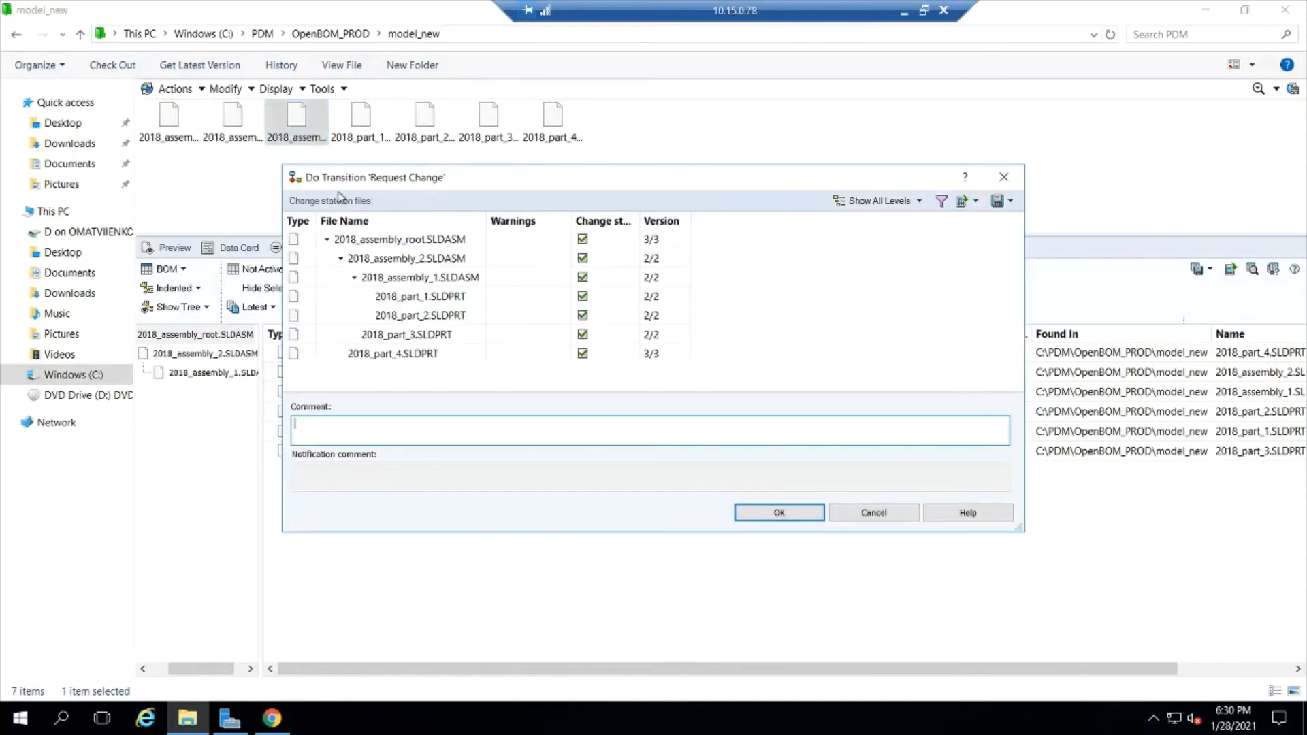
click(778, 512)
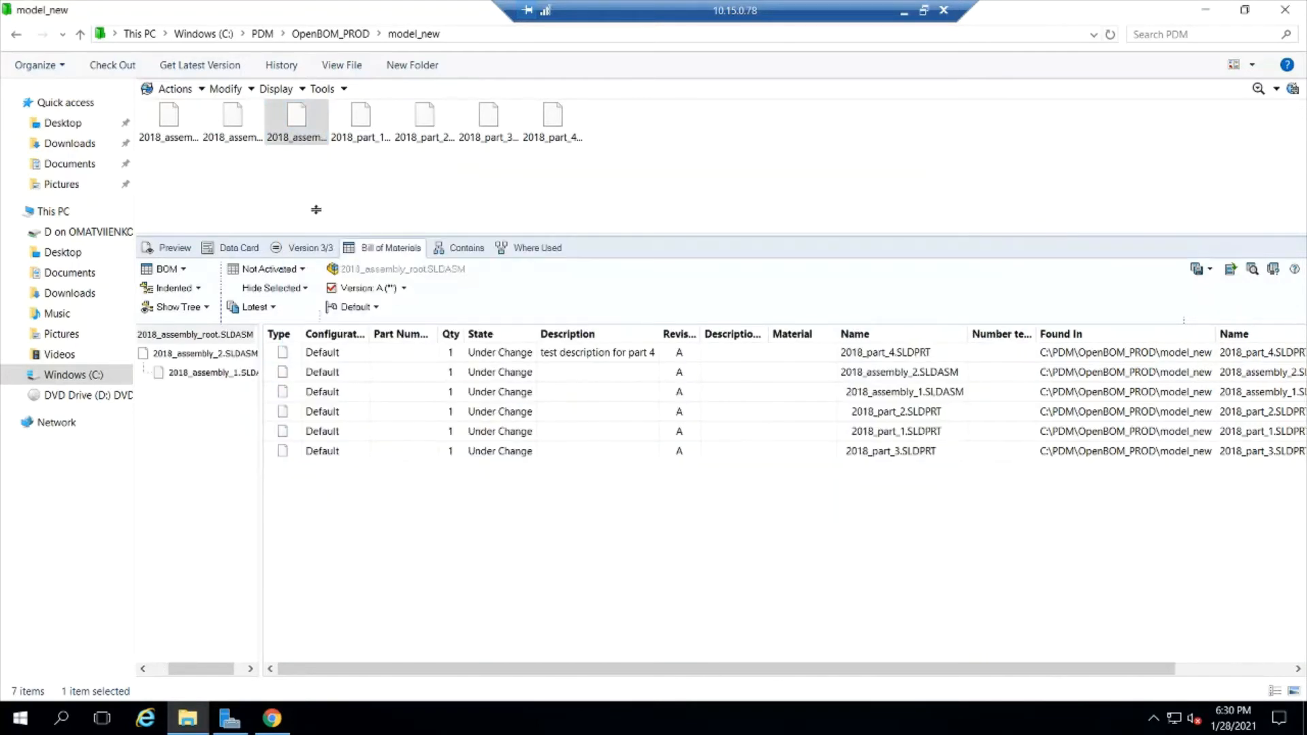
click(299, 128)
right_click(299, 128)
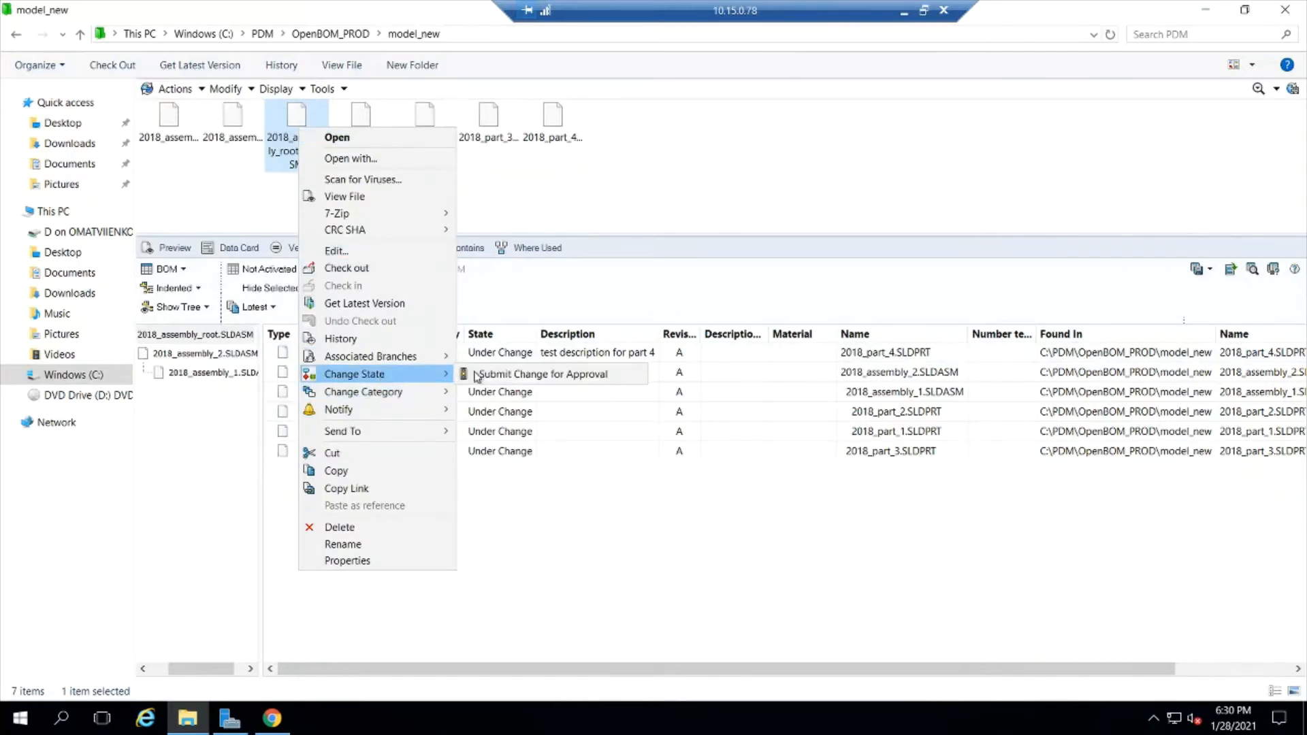
mouse_move(354, 373)
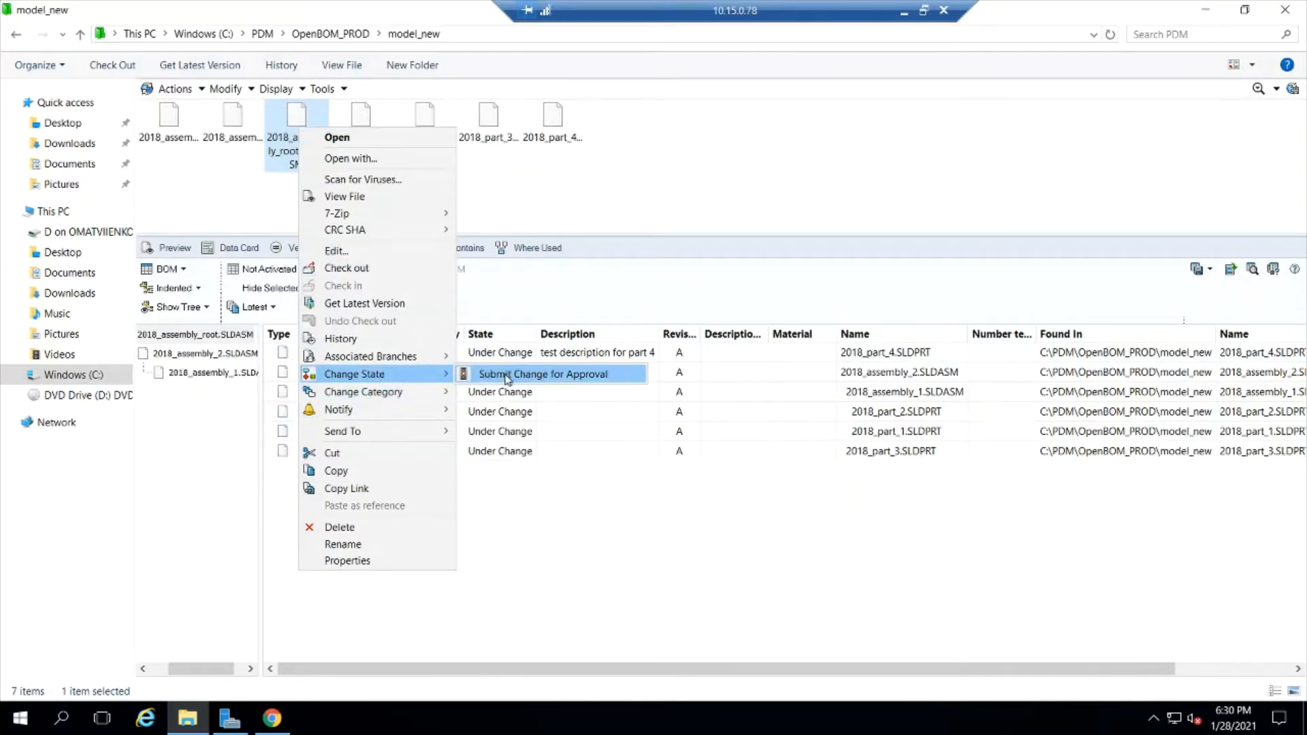
click(533, 377)
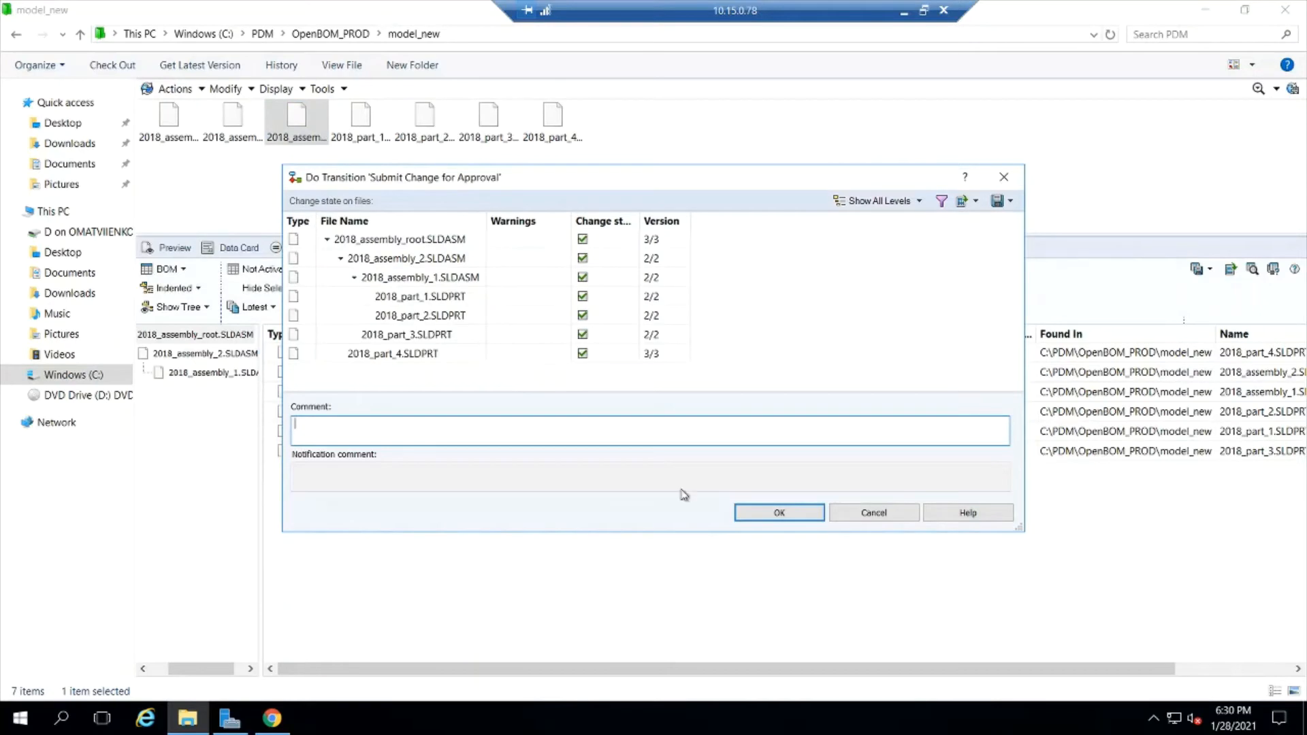
click(779, 513)
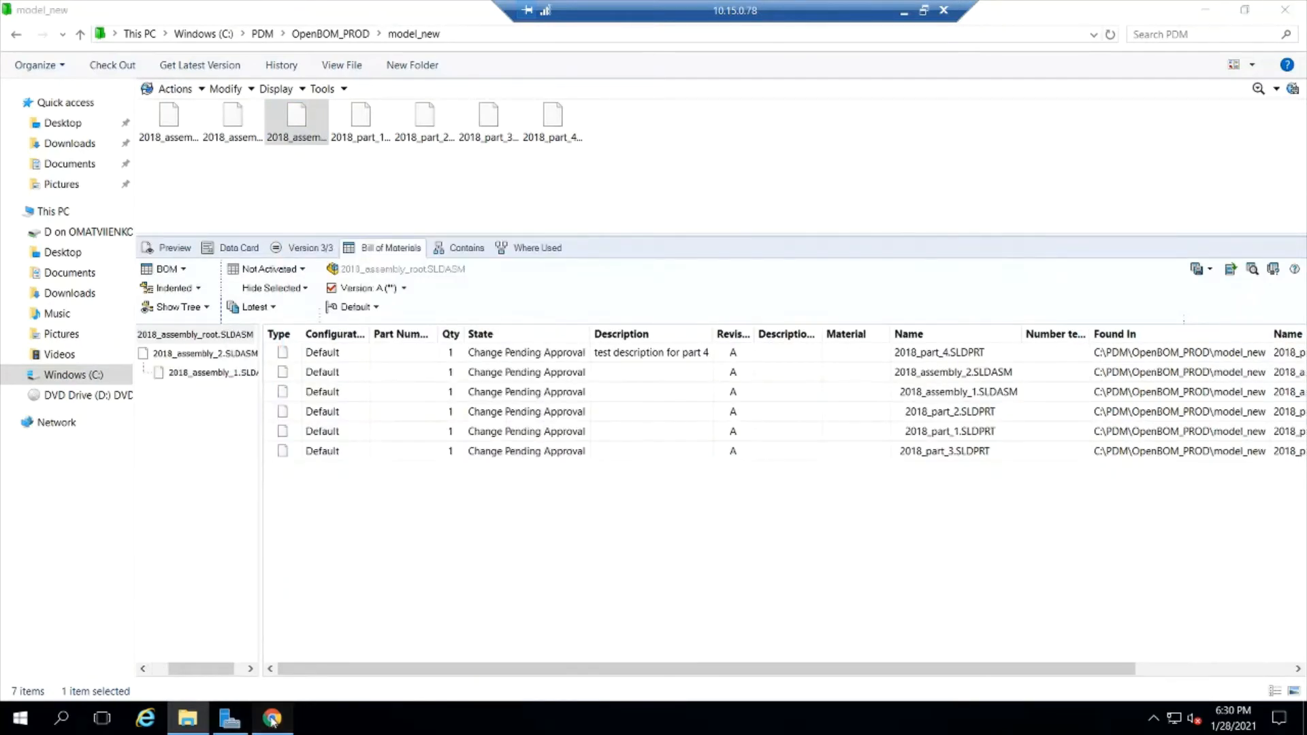
Reload the OpenBOM dashboard until 2018_assembly_root appears, then load its BOM
click(272, 719)
click(73, 43)
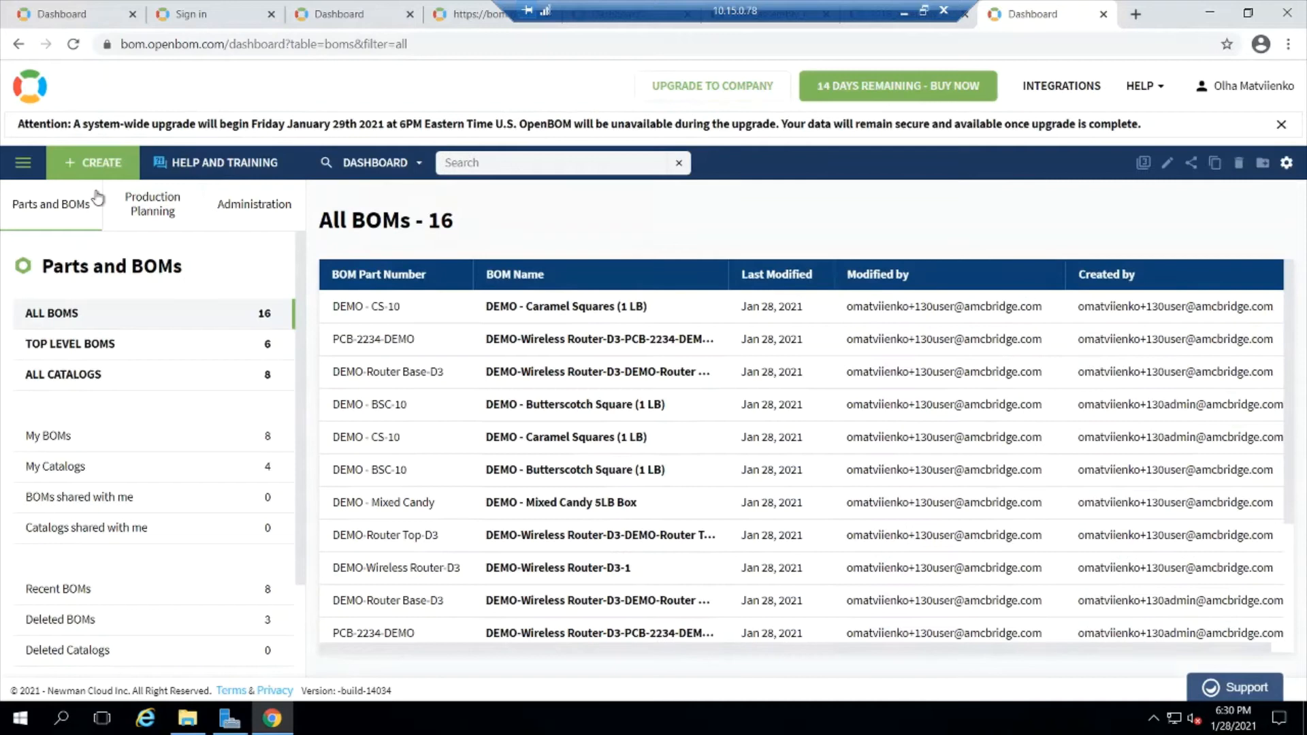
click(73, 43)
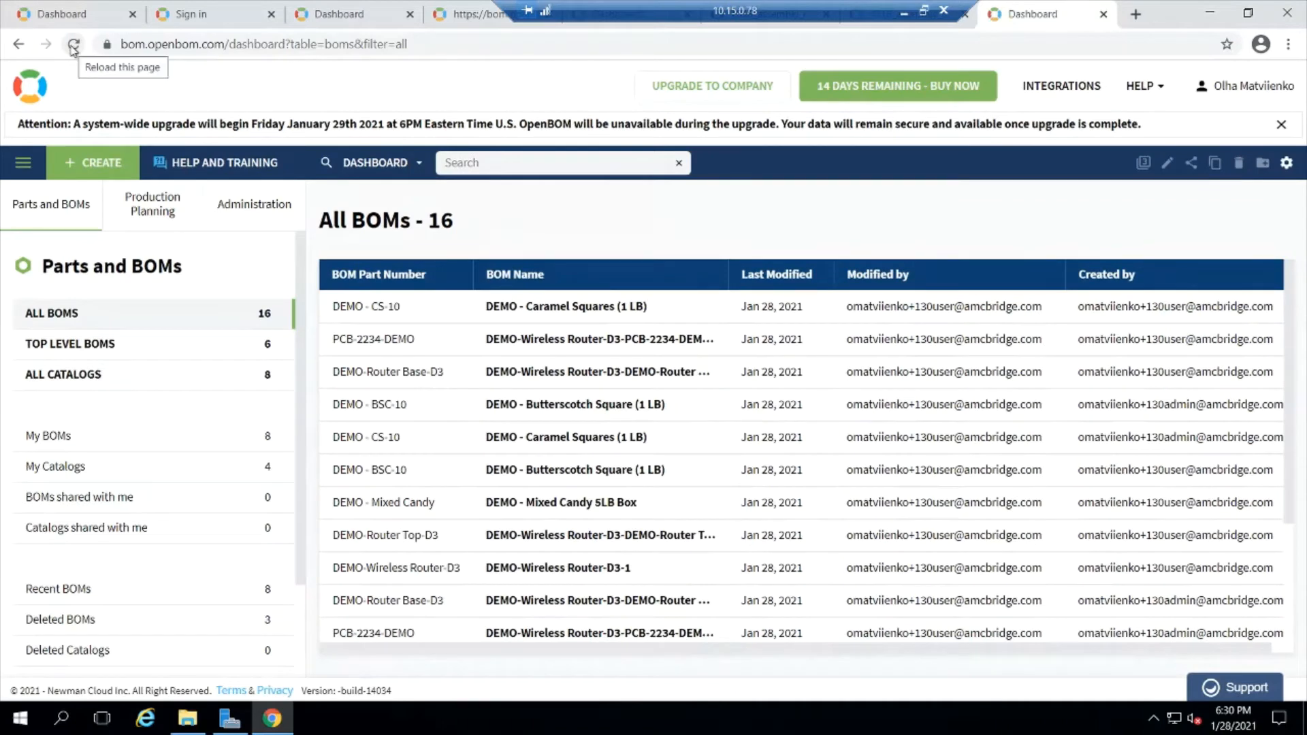
click(73, 43)
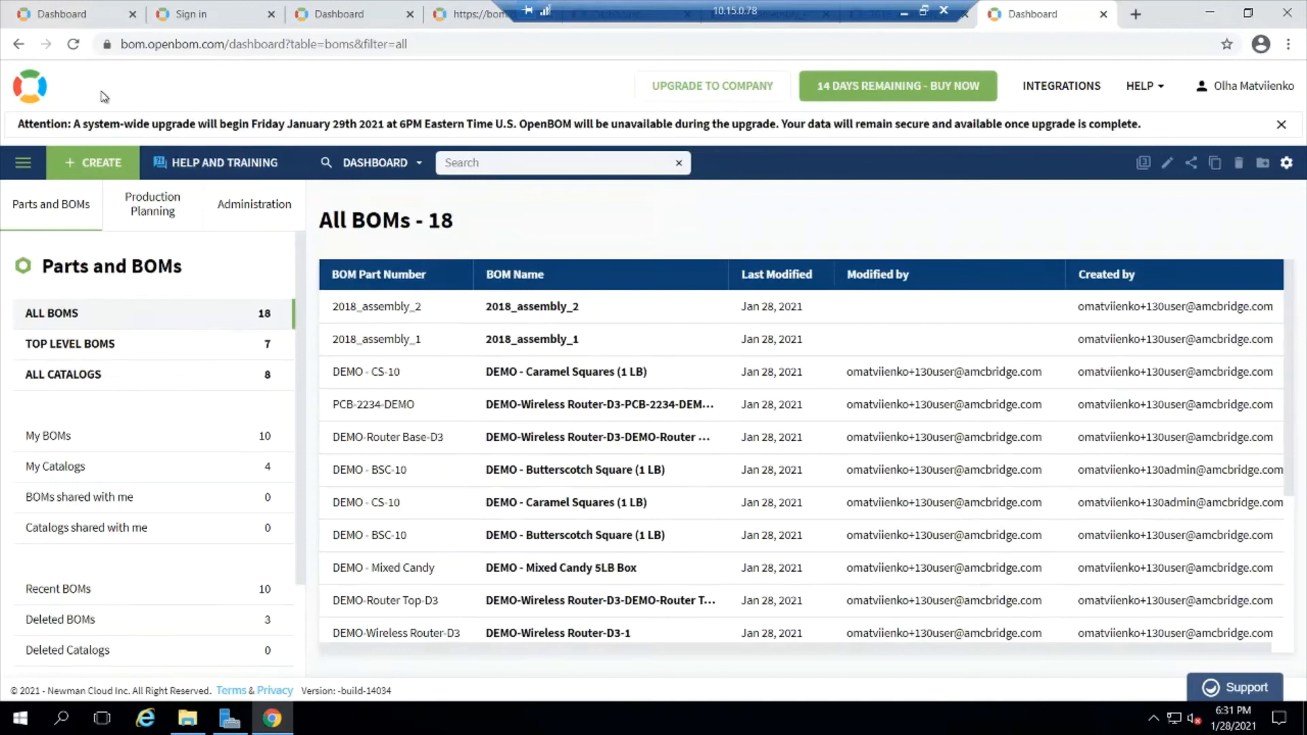
click(74, 44)
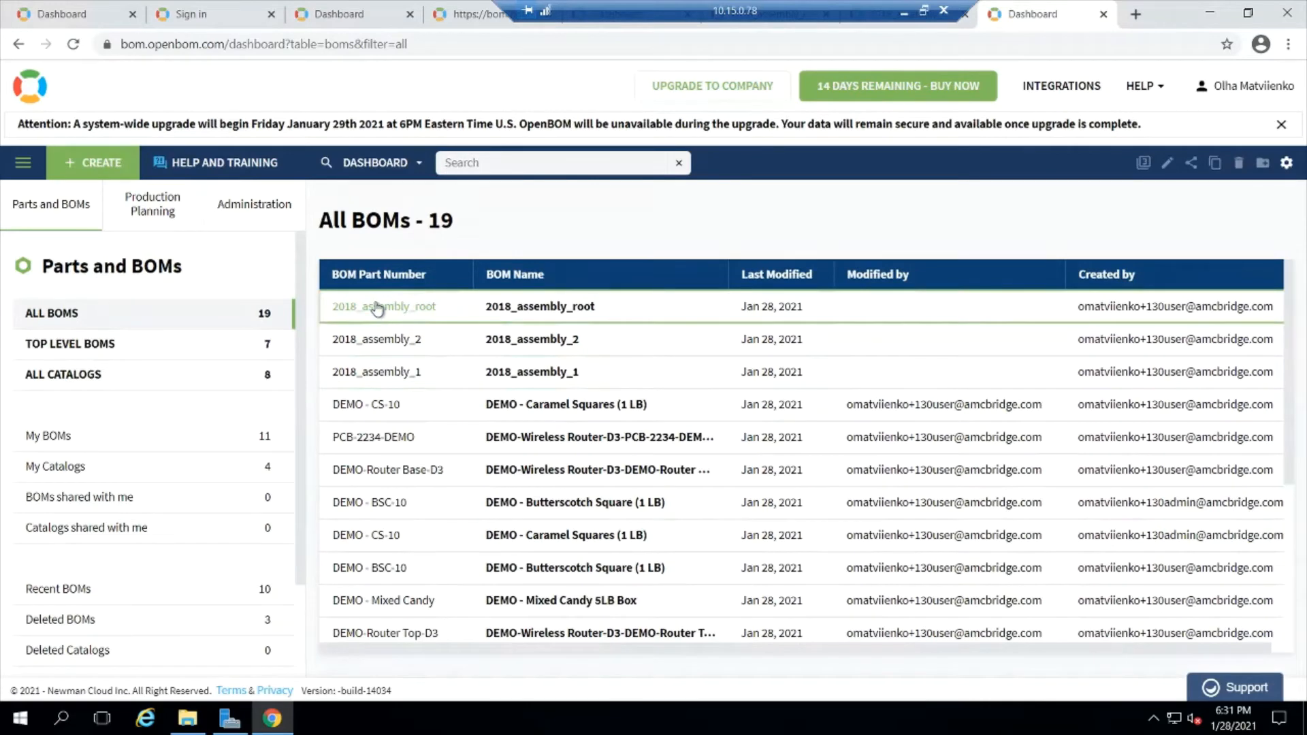
click(378, 307)
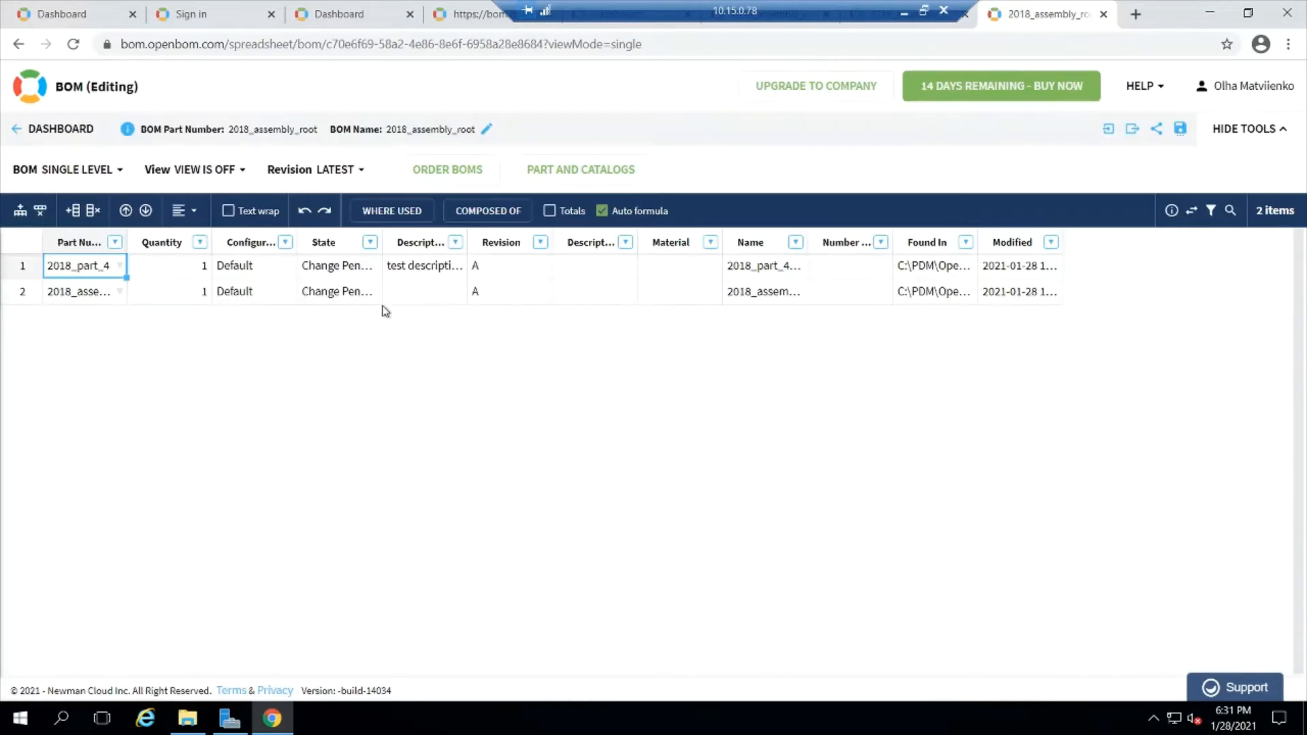
Show the root BOM as a Multi-Level tree with rows 2 and 2.1 expanded
click(120, 171)
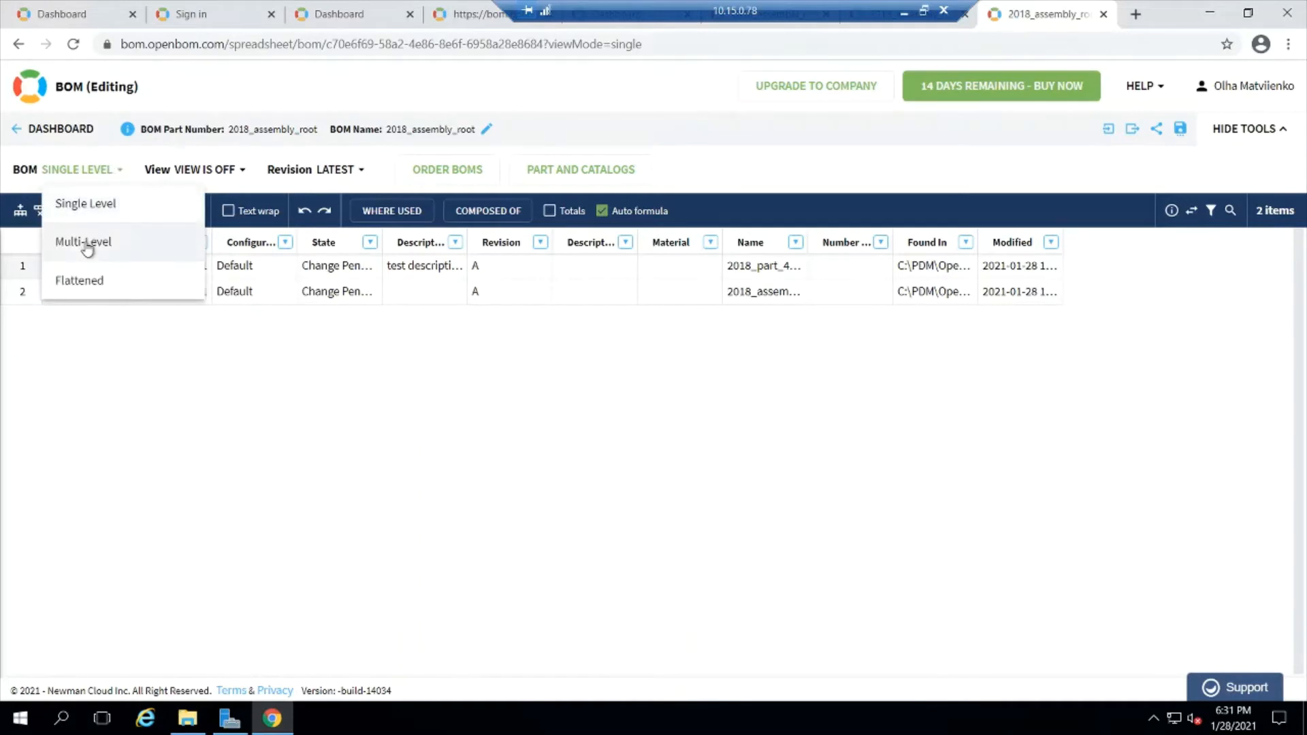
click(87, 242)
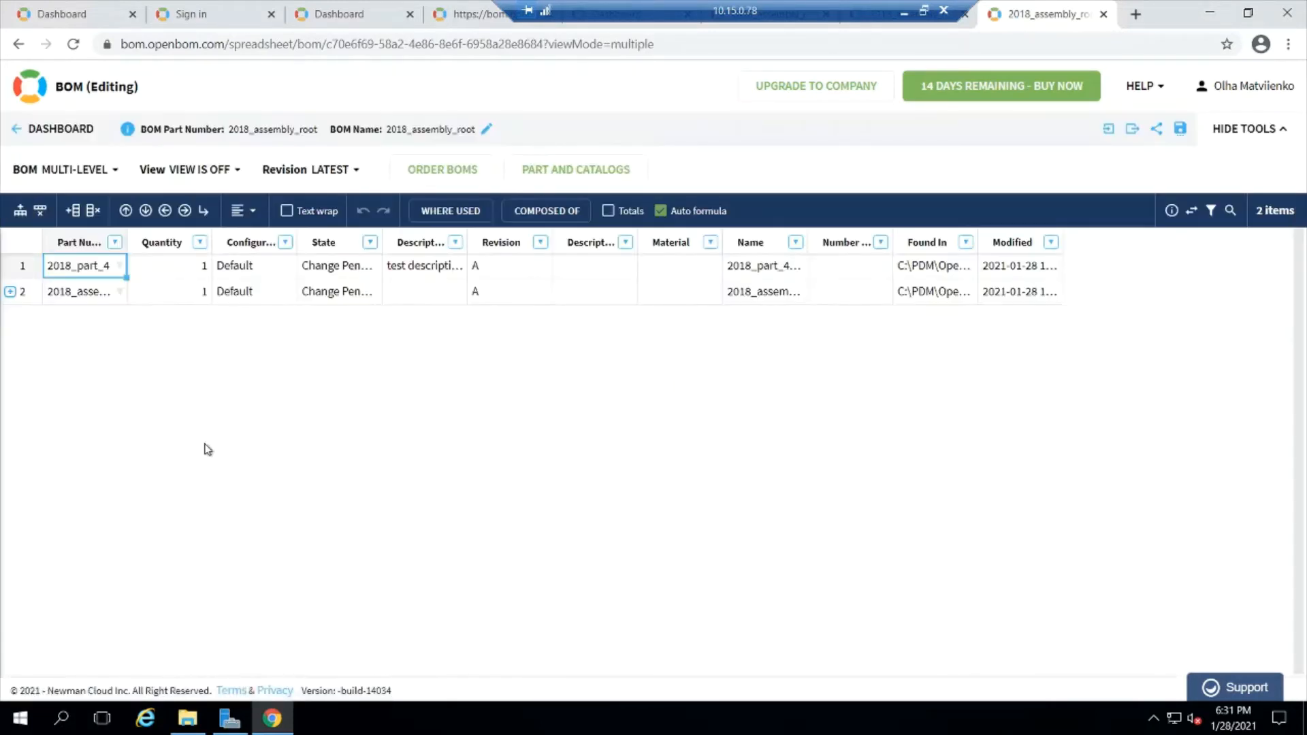
click(13, 292)
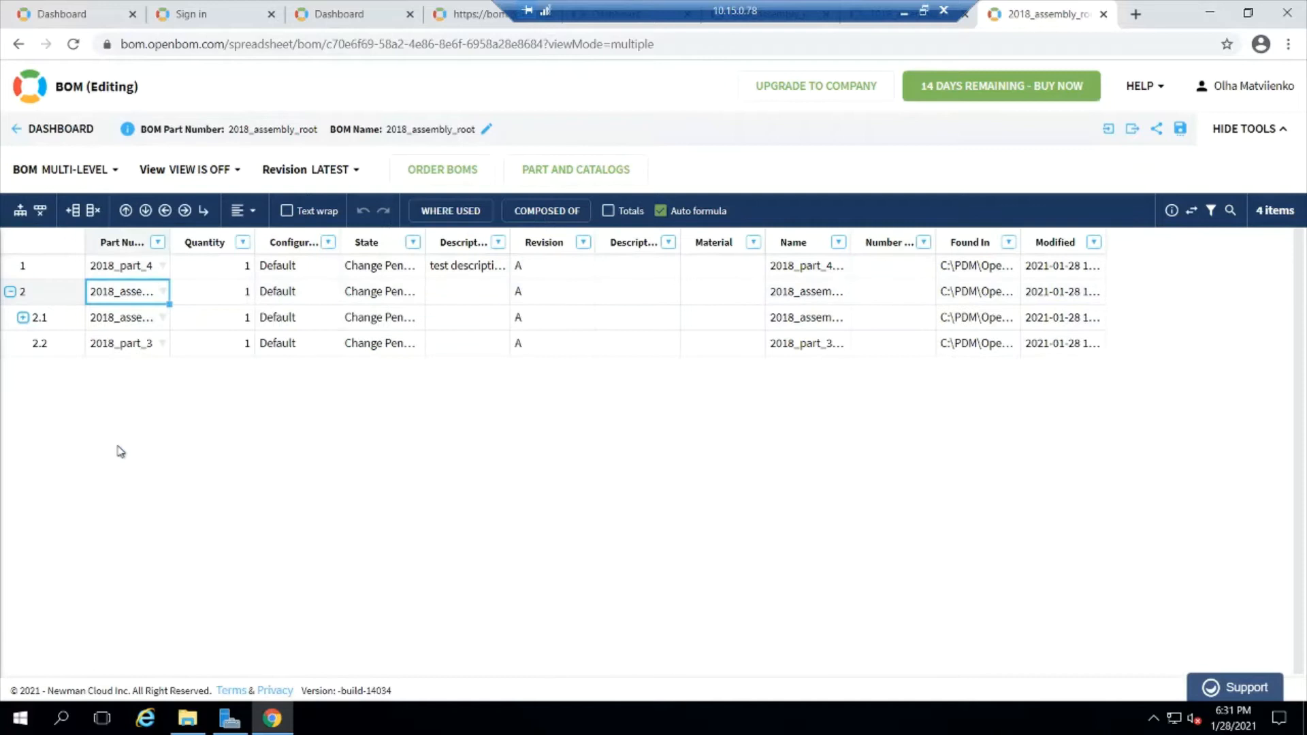
click(23, 317)
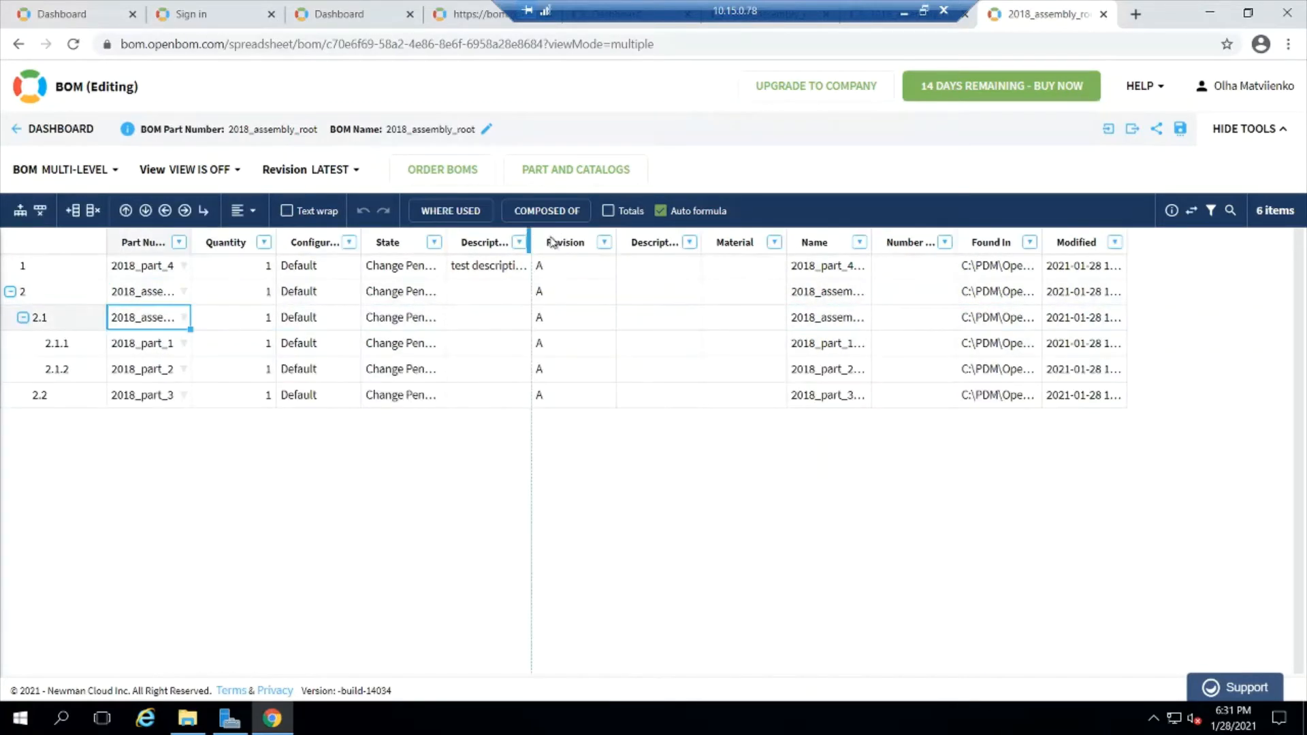
Widen the Description column to read part 4's text, then return to the PDM file explorer
drag(533, 242, 623, 243)
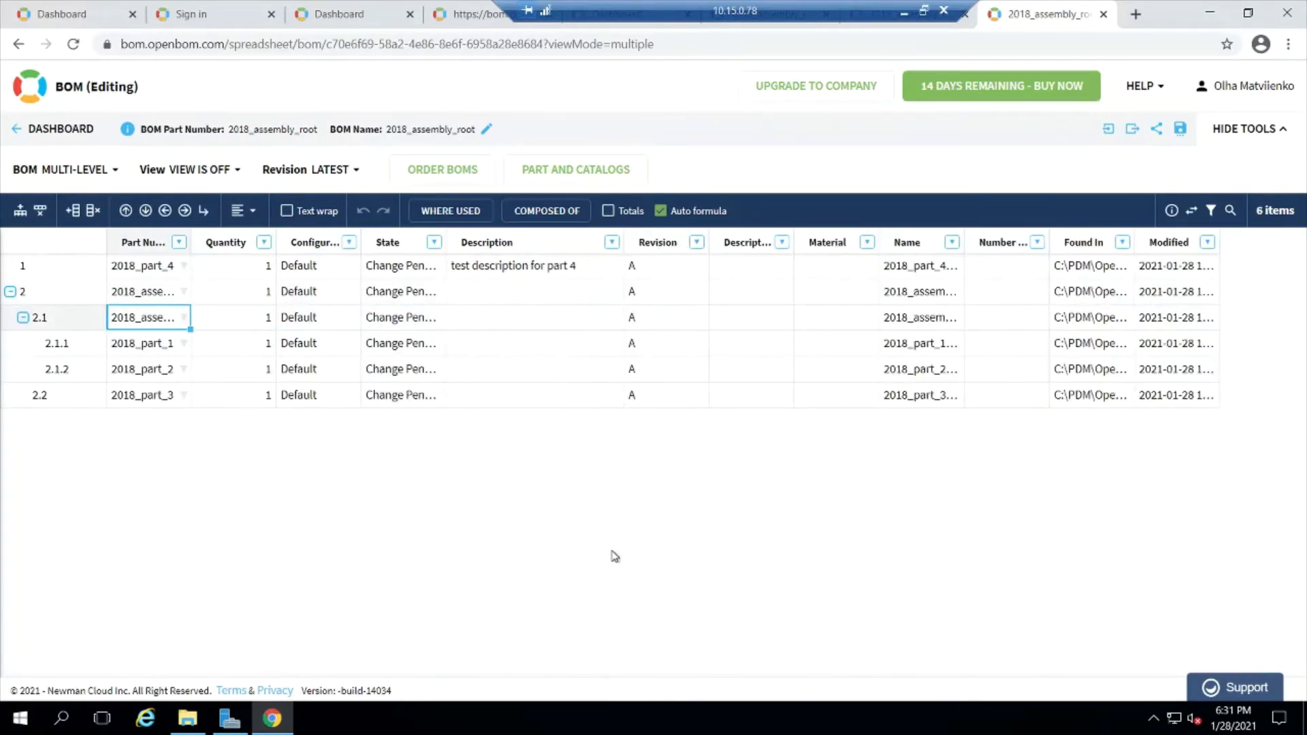
click(524, 267)
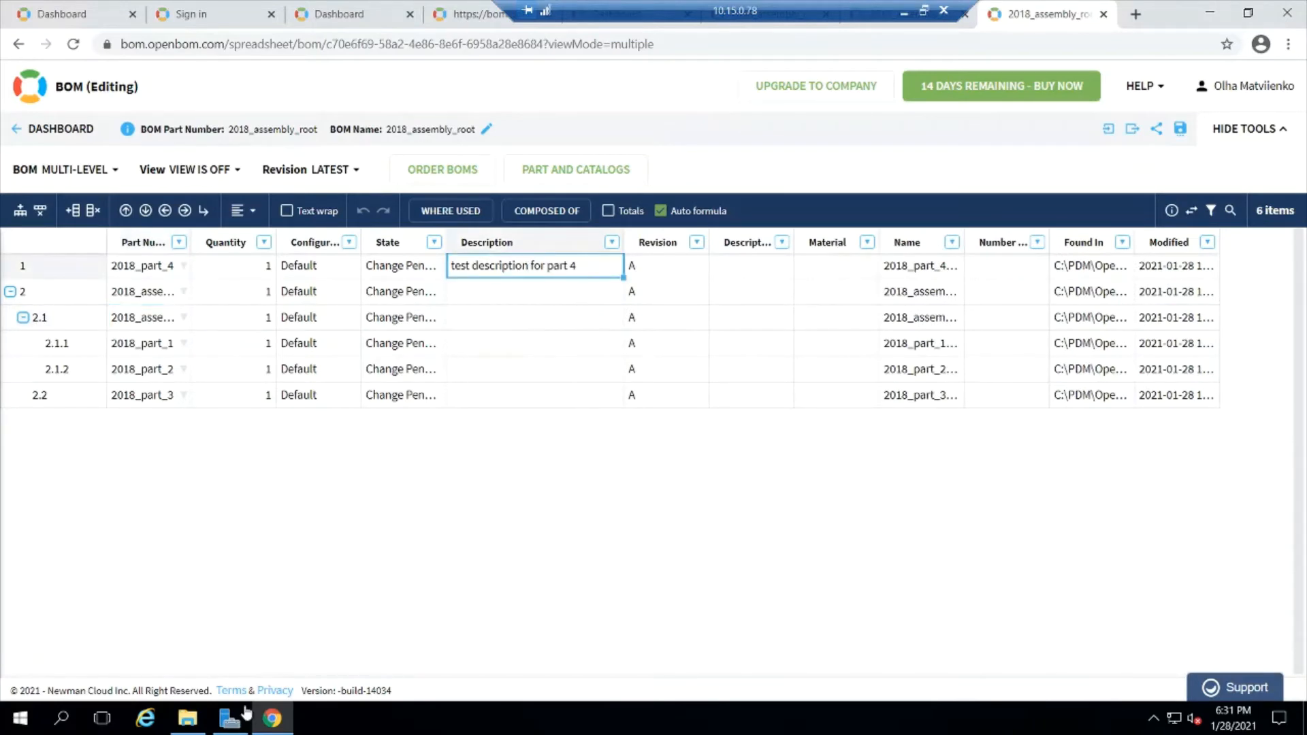
click(187, 720)
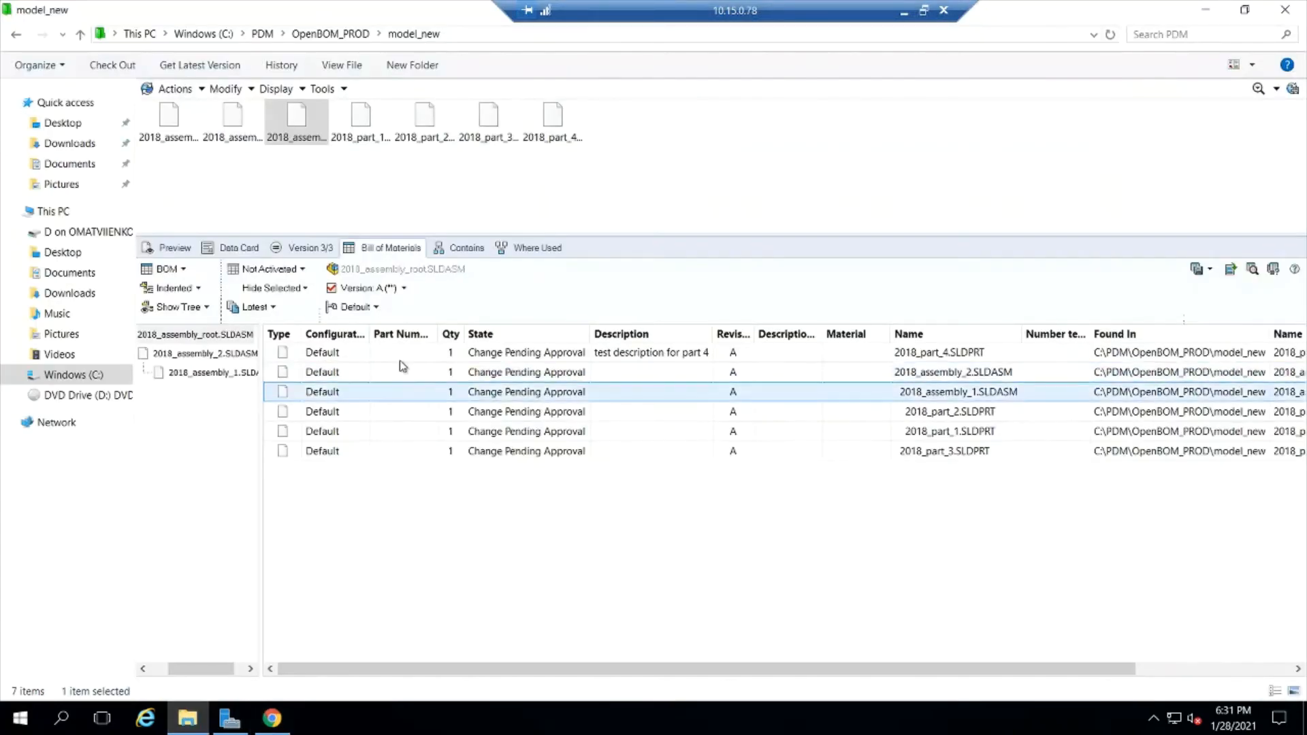
Check out 2018_part_4.SLDPRT and edit its data card description to the new version text
click(552, 123)
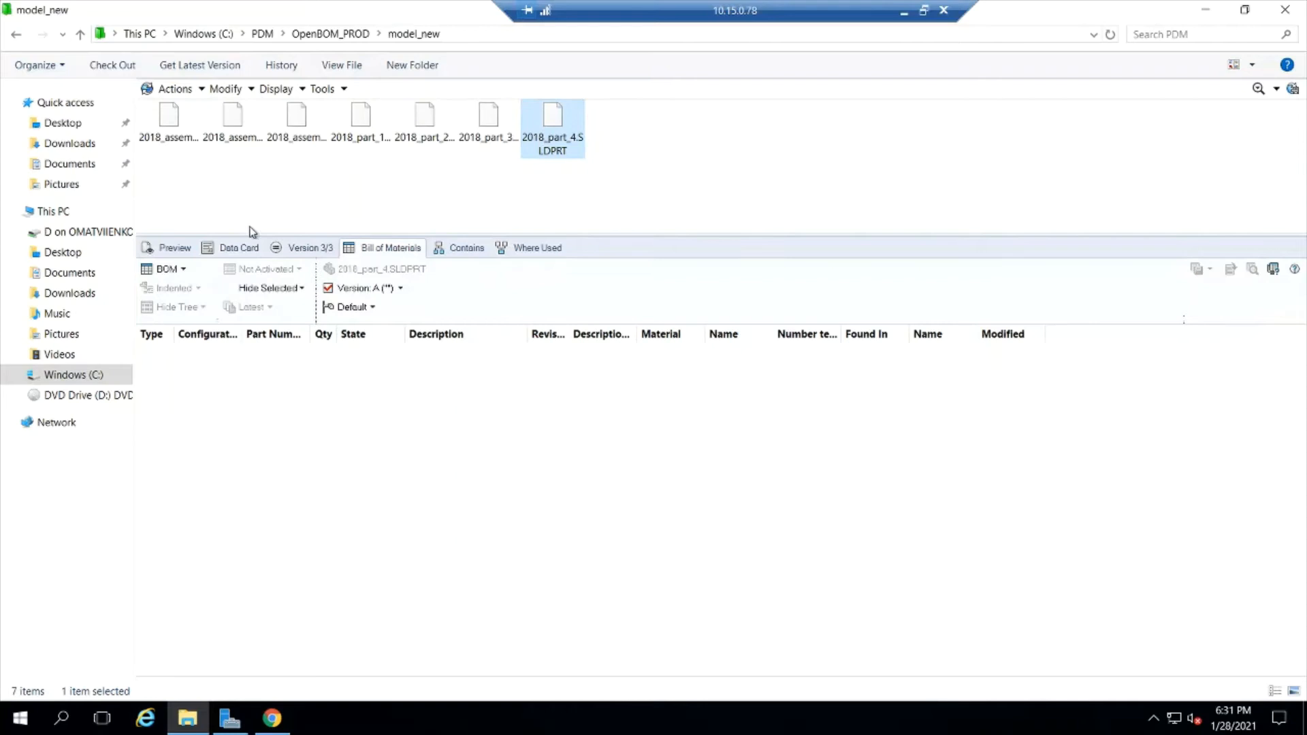
right_click(562, 128)
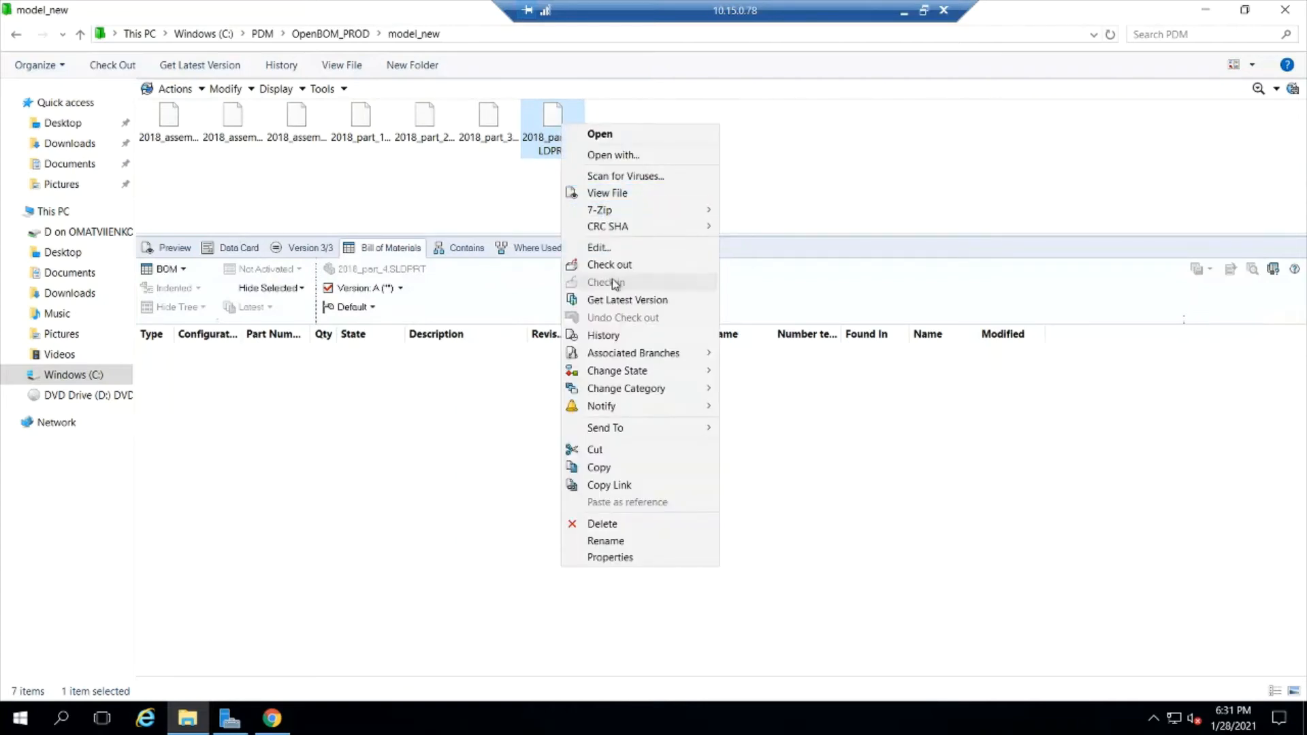
click(628, 263)
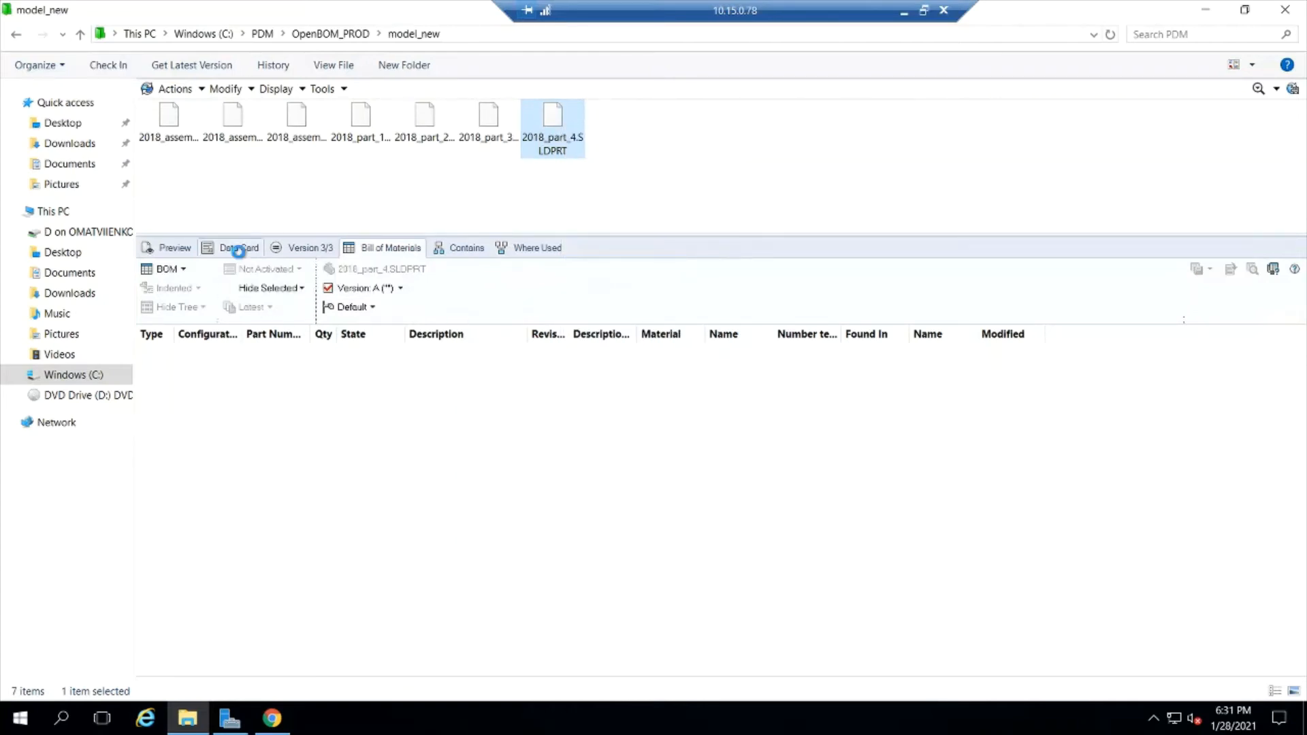
click(238, 248)
text(test description for part 4 new version)
click(645, 412)
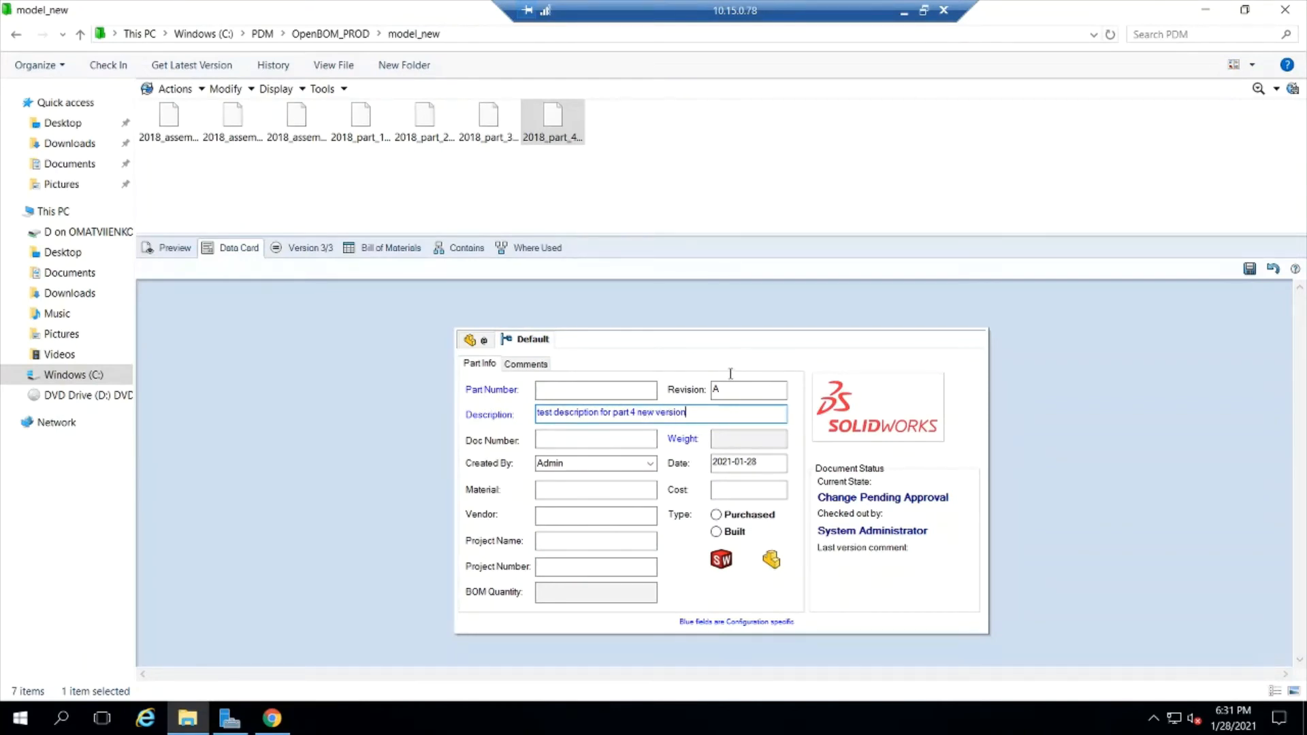
Save part 4's edited data card and select the root assembly to view its bill of materials
click(1250, 269)
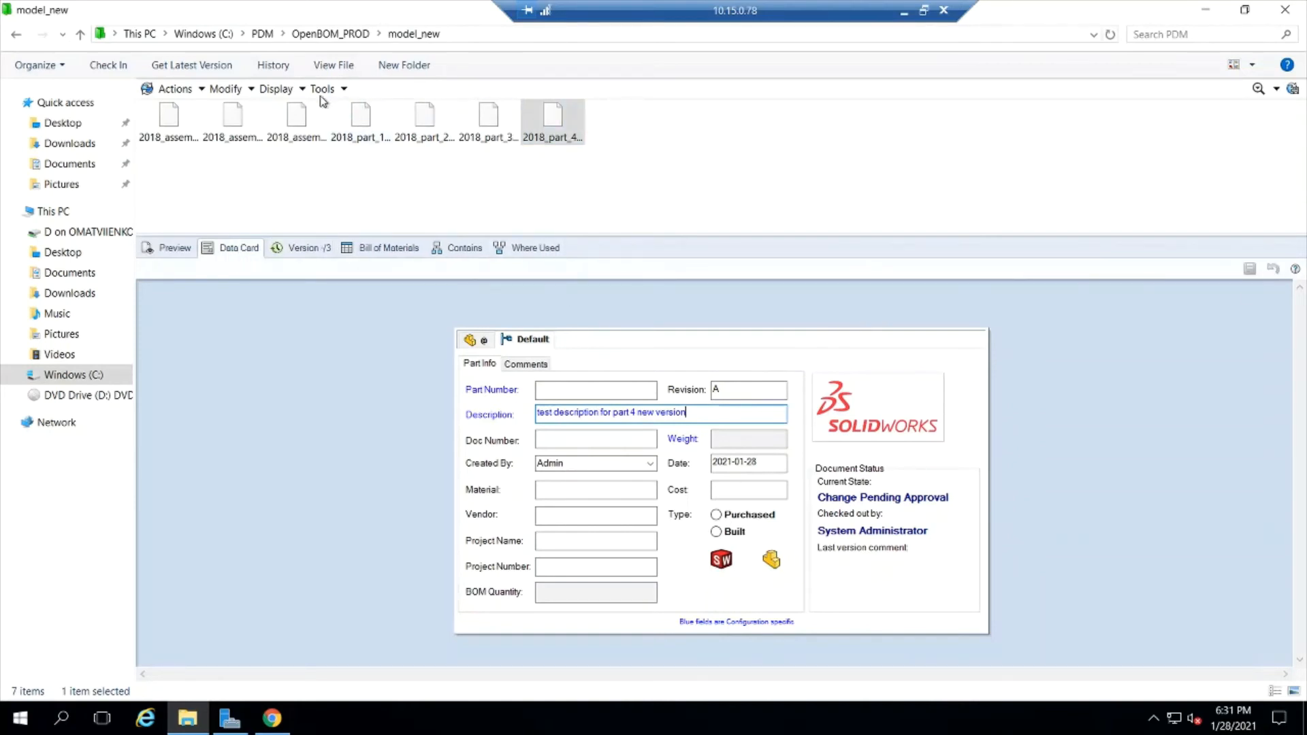
click(296, 122)
click(383, 247)
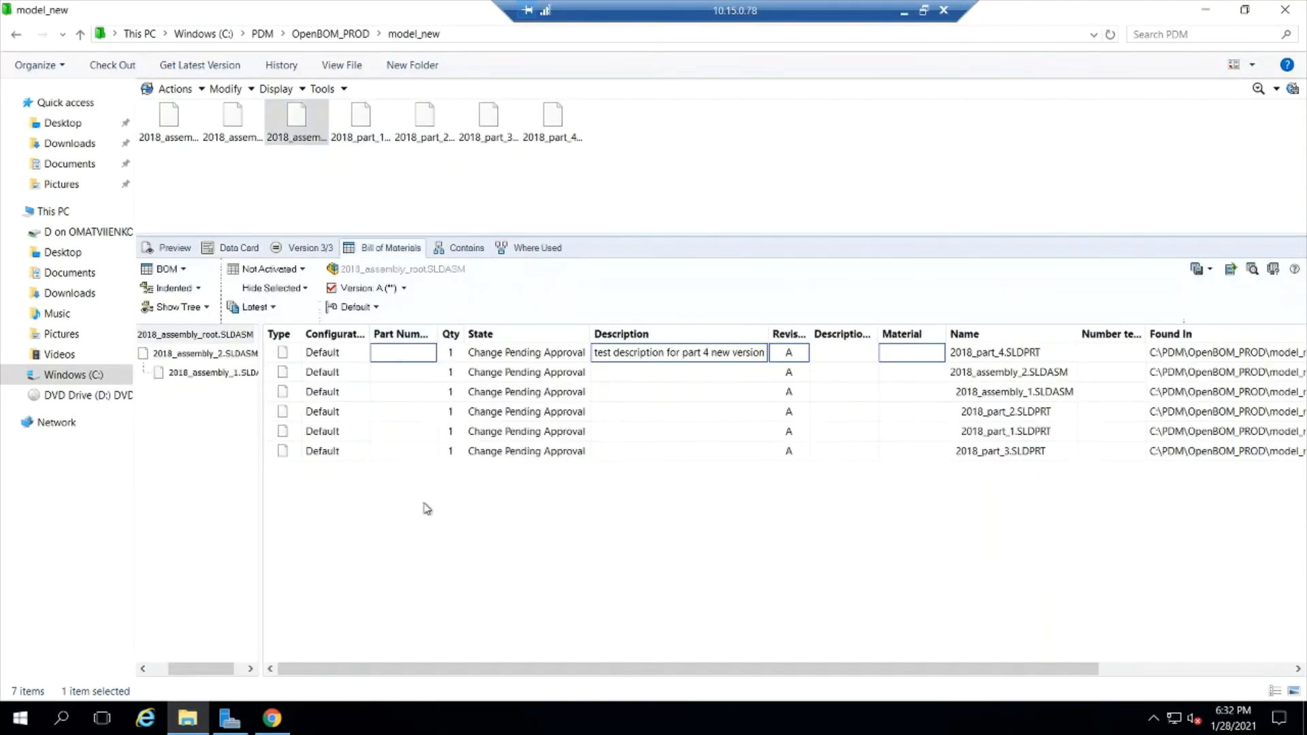
click(727, 353)
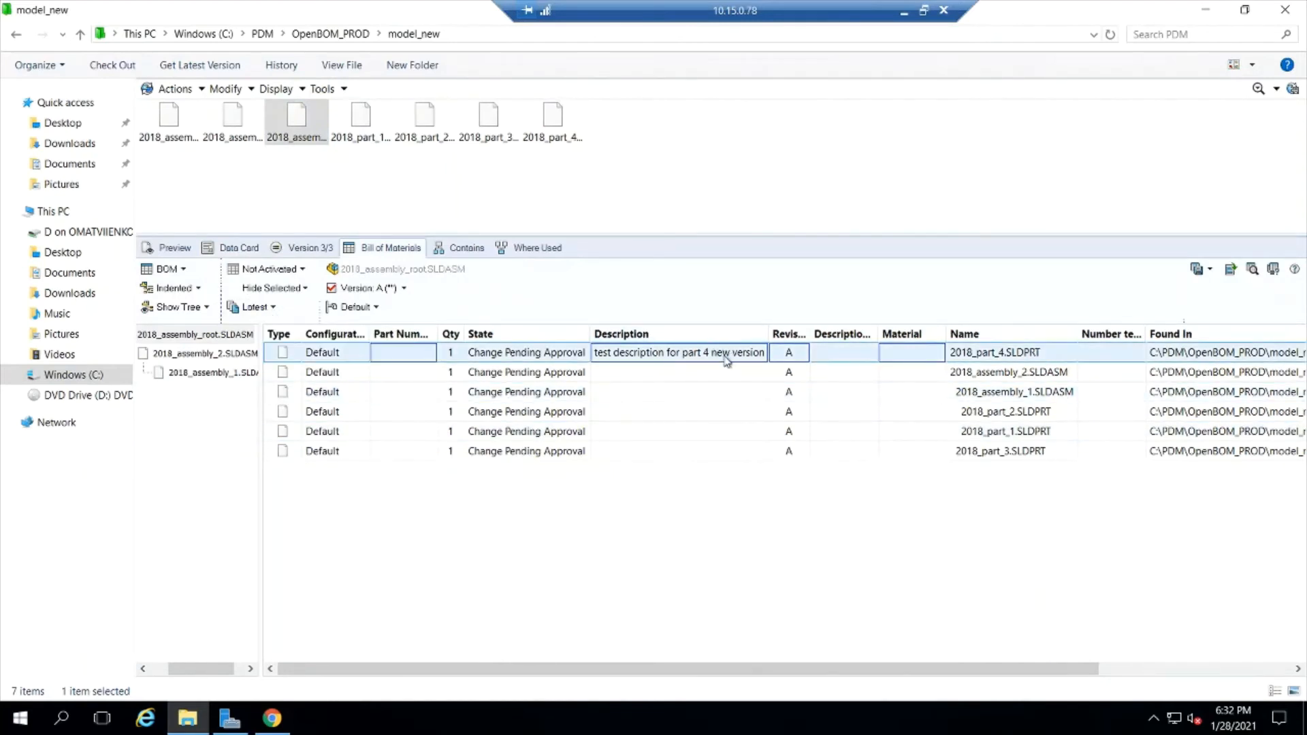
click(255, 307)
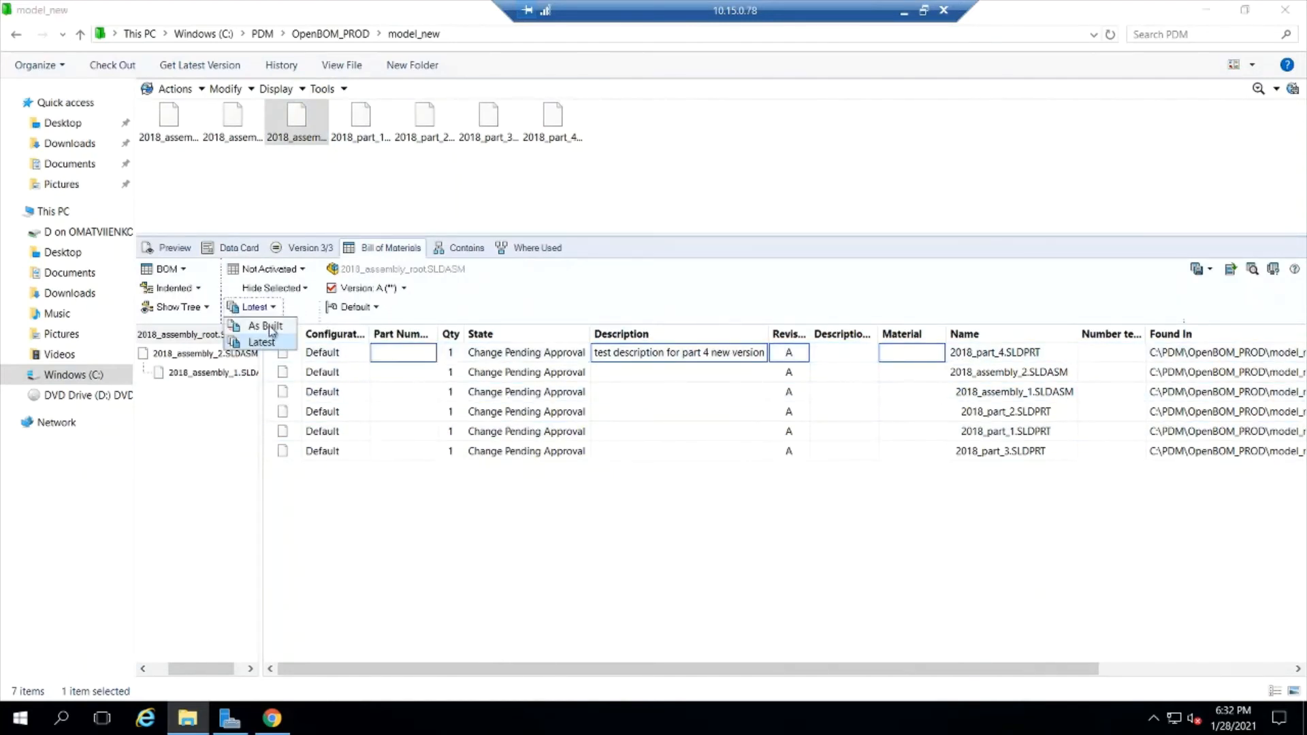
click(266, 326)
drag(715, 333, 781, 320)
click(256, 306)
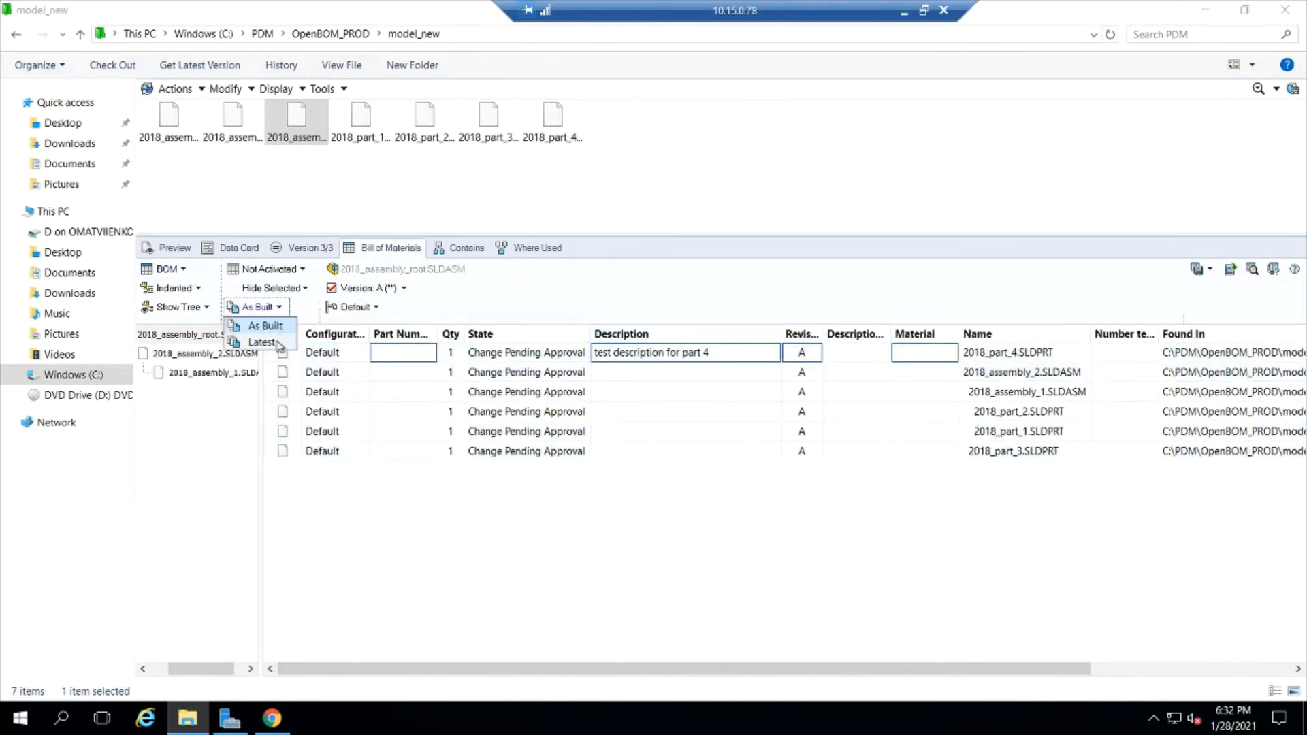
click(263, 342)
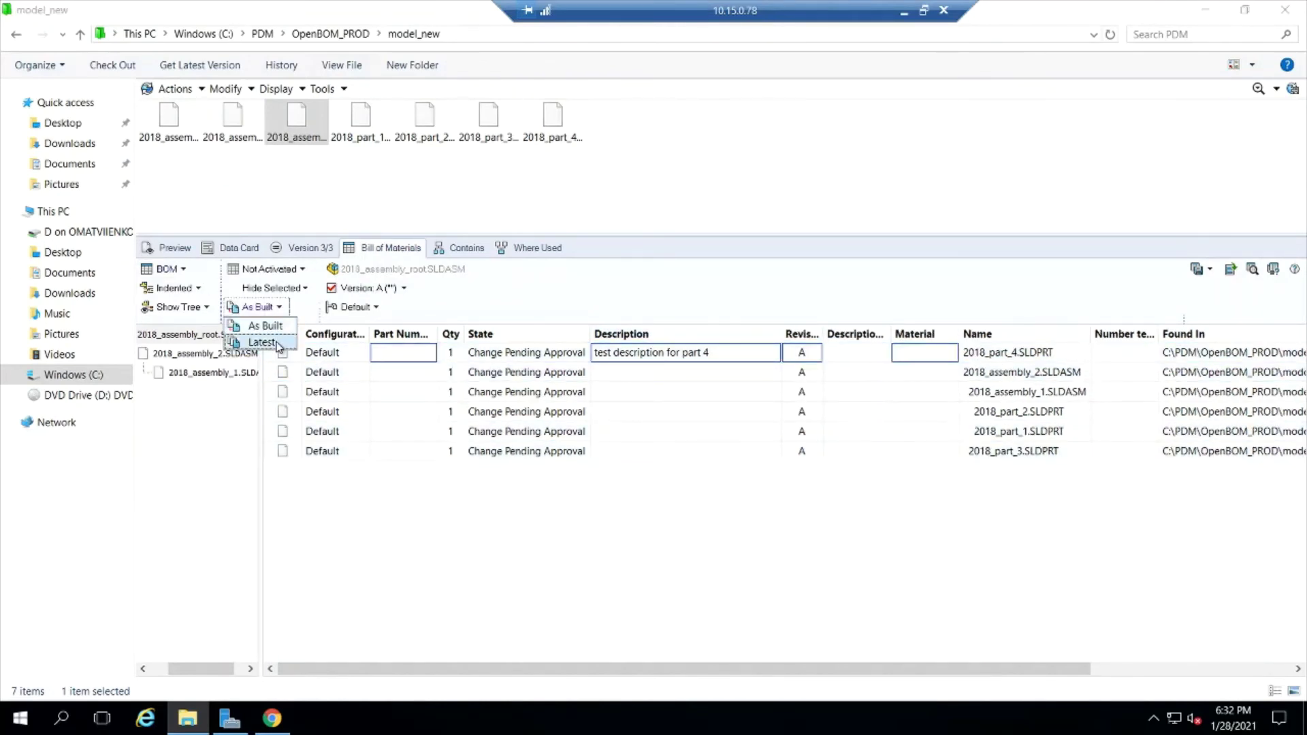
Run Change Approved on the root assembly, then Request Change, confirming both transitions
right_click(280, 115)
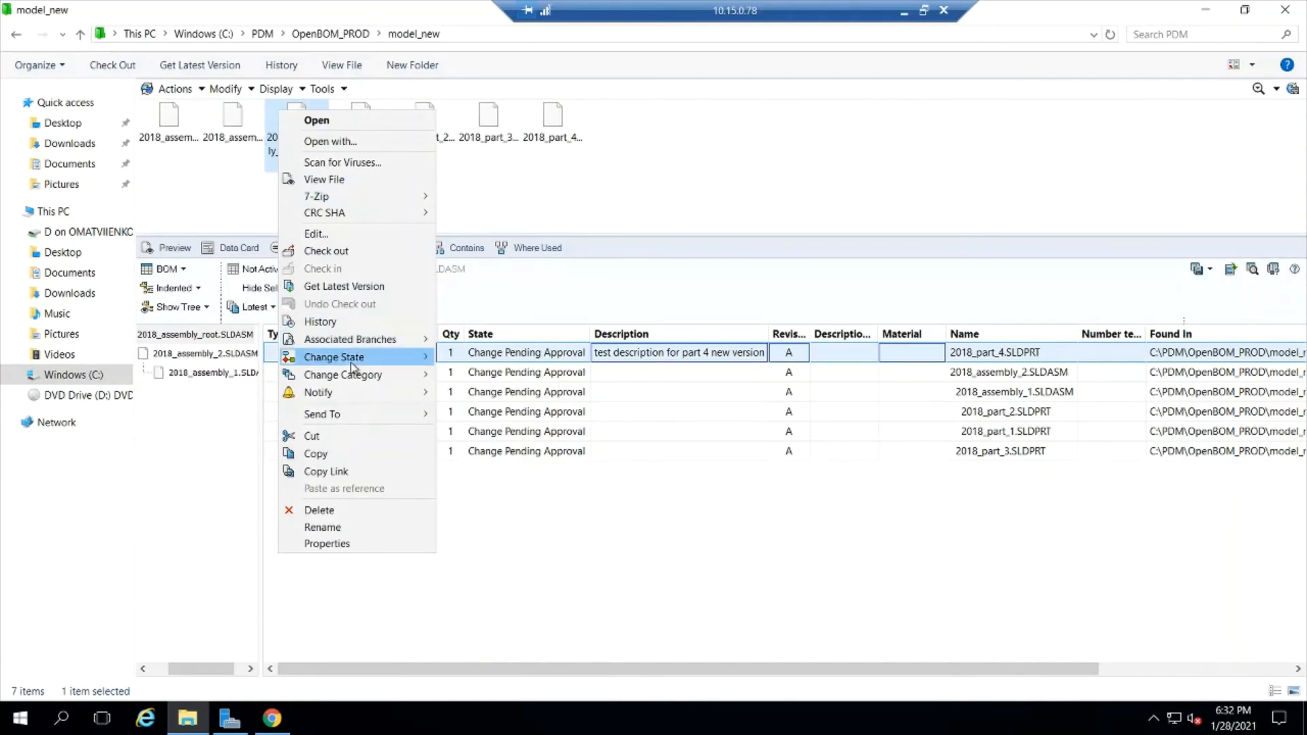
mouse_move(335, 356)
click(501, 358)
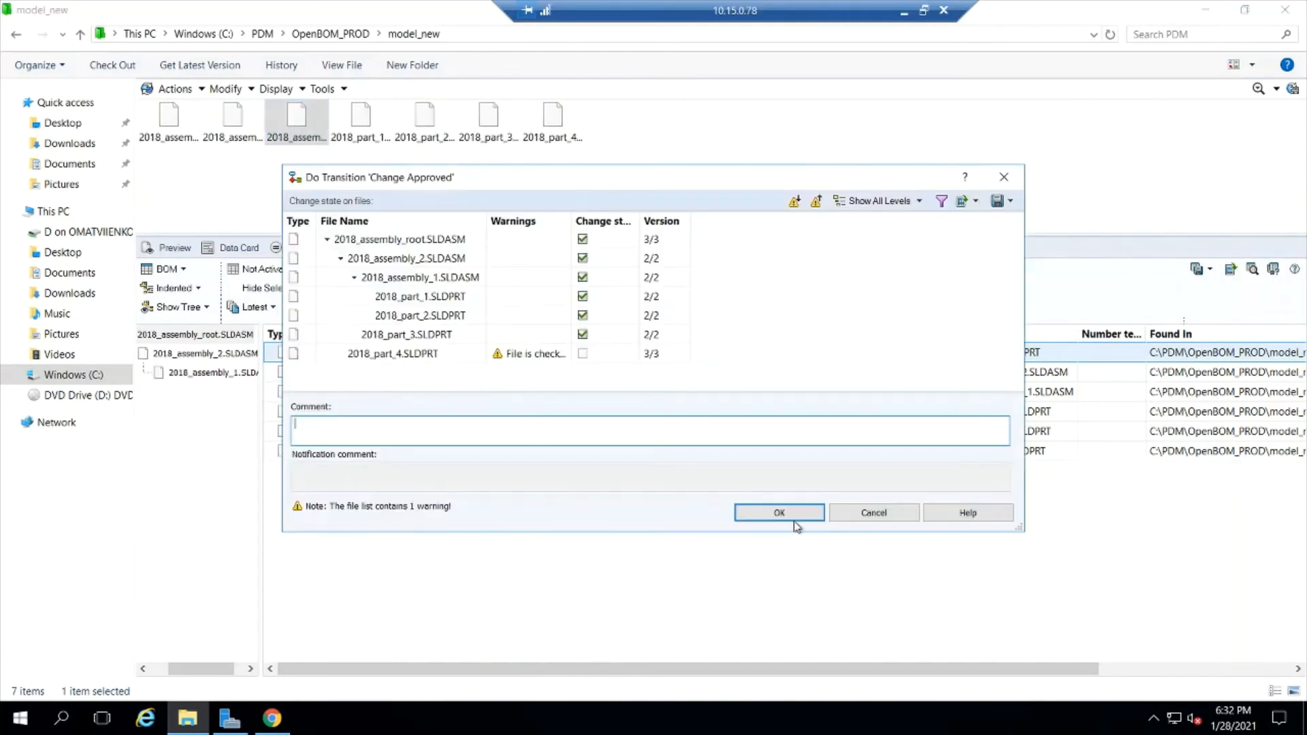
click(779, 512)
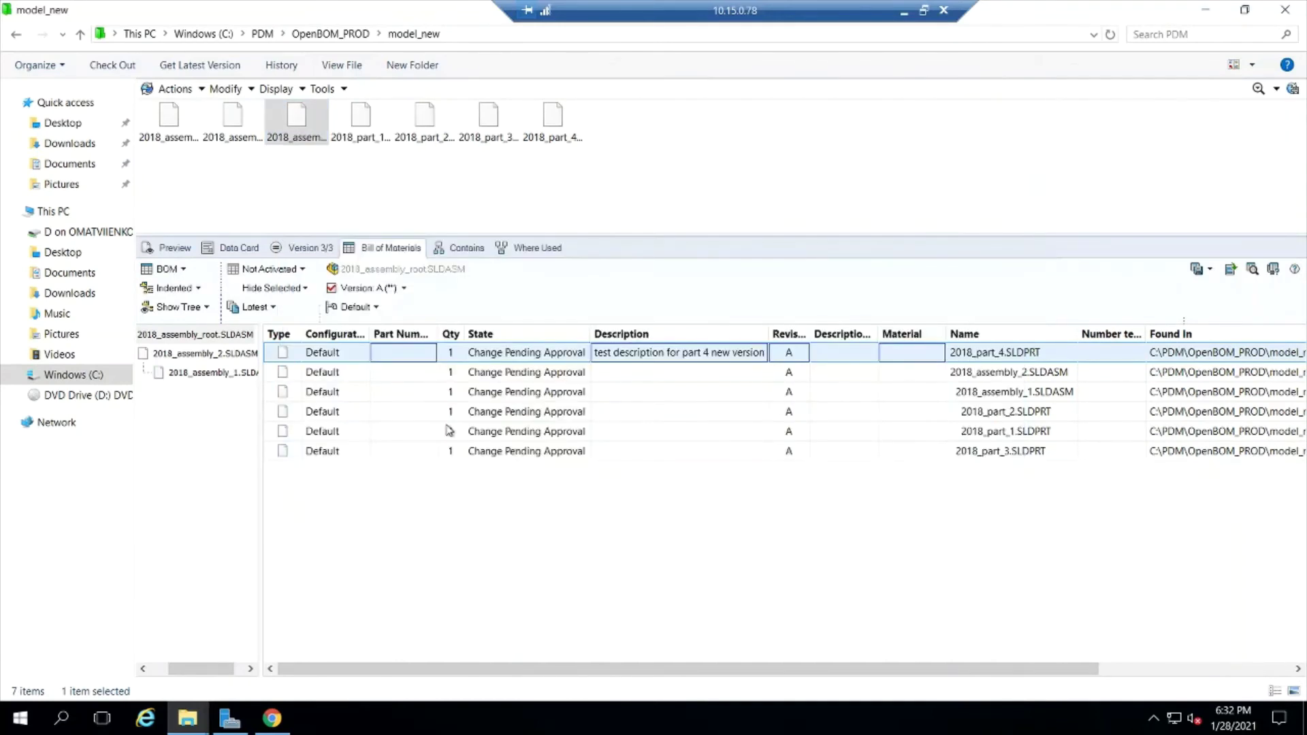
right_click(296, 130)
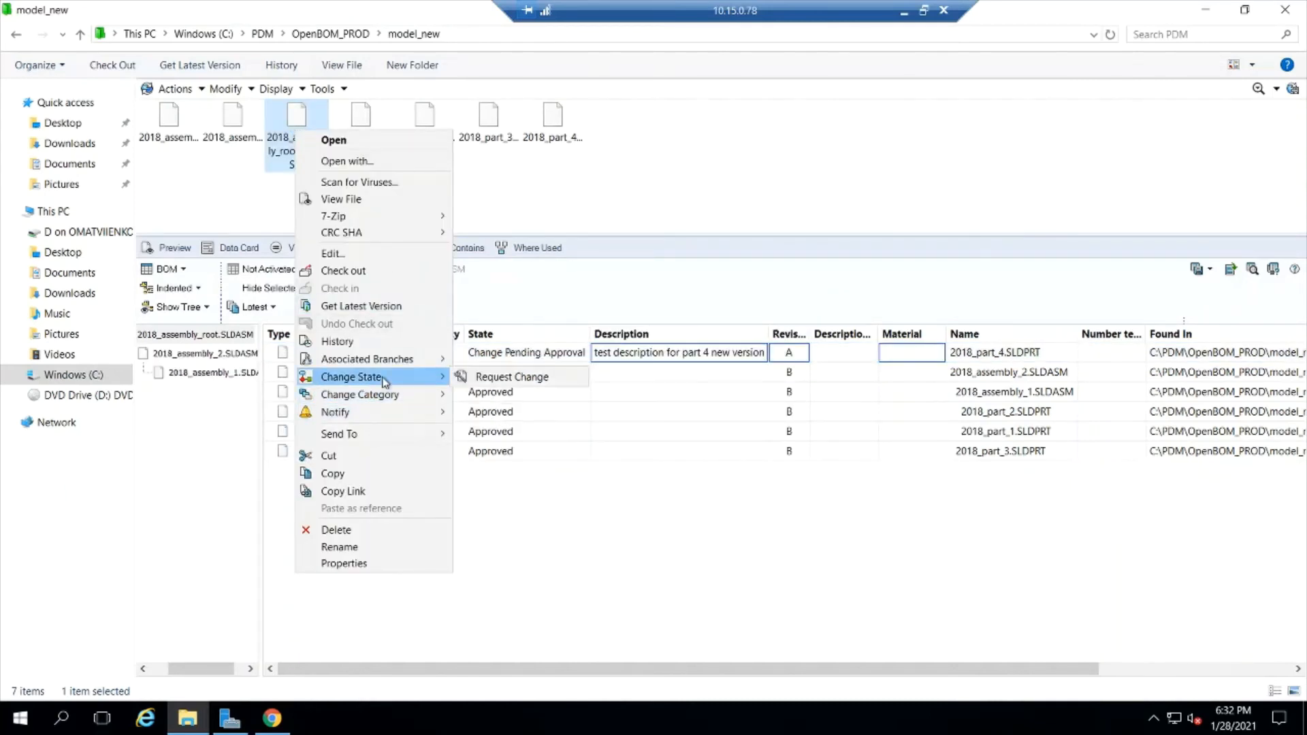
click(511, 377)
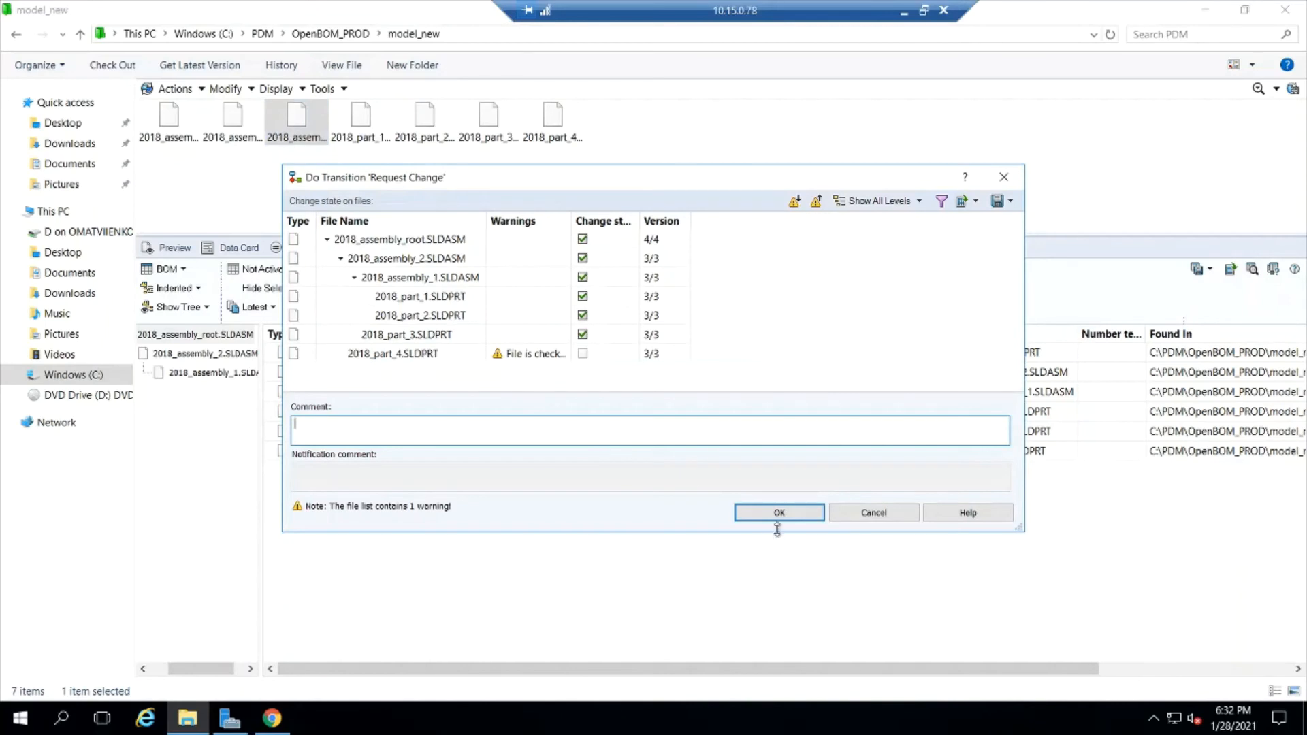
click(779, 514)
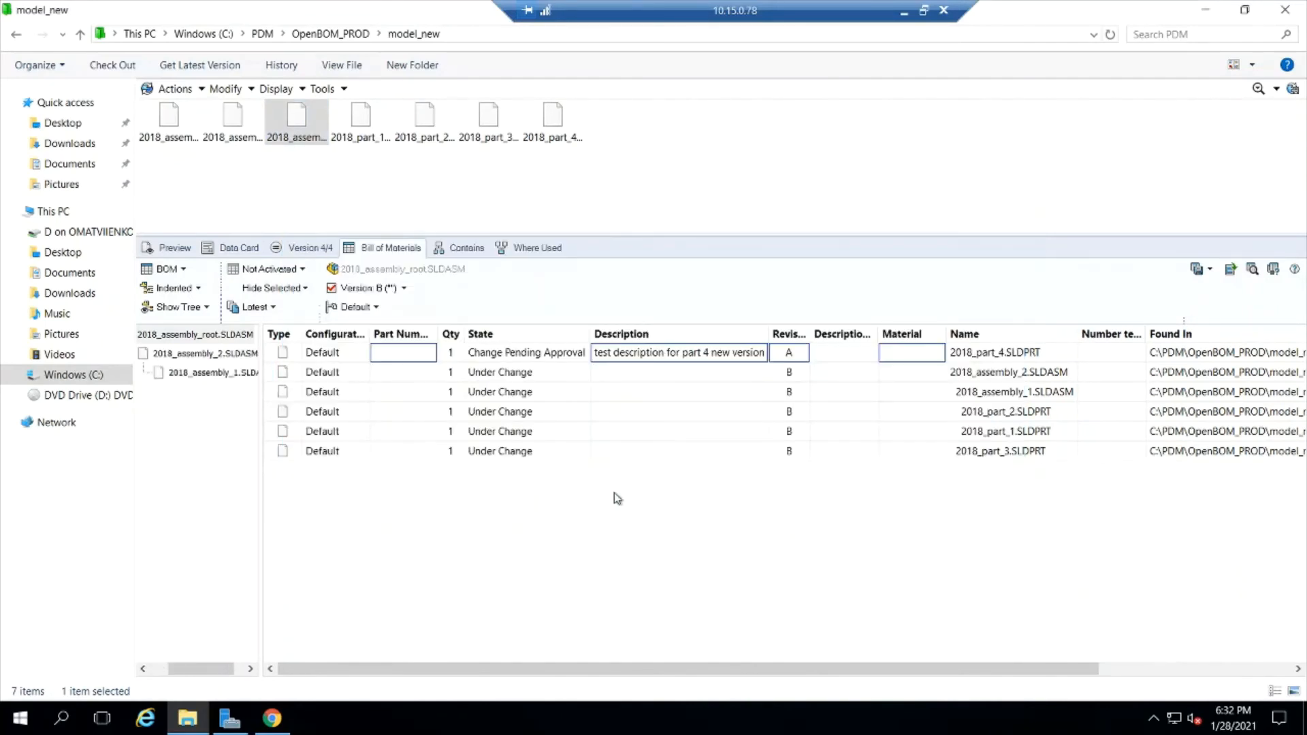
Submit the change for approval, leaving the root assembly's files at revision B pending approval
right_click(291, 125)
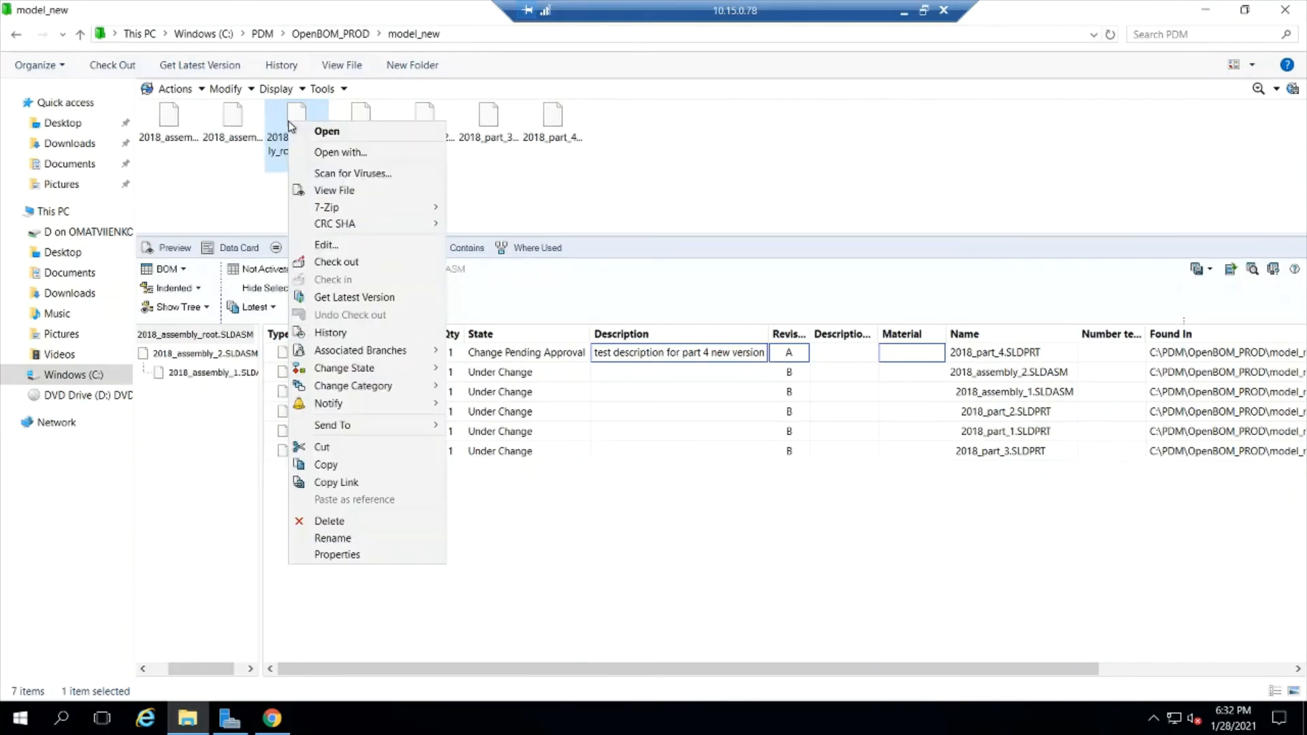
mouse_move(344, 368)
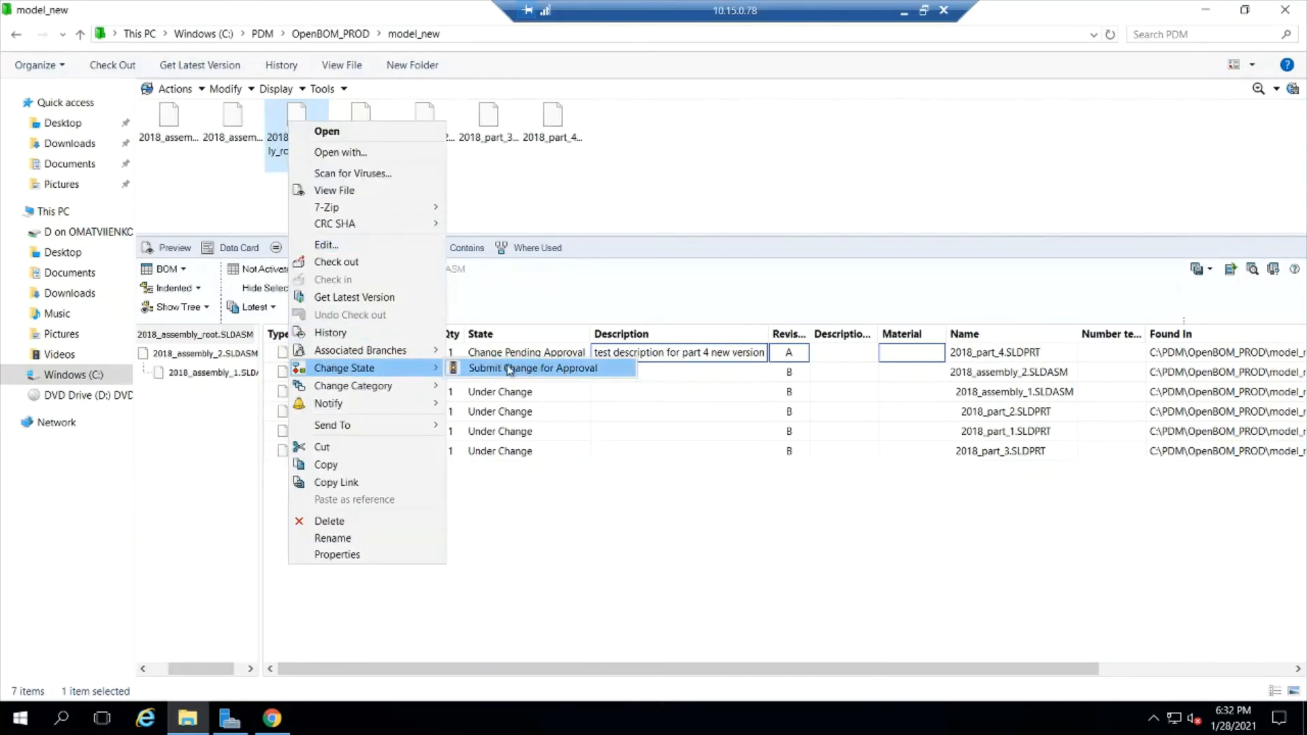
click(541, 369)
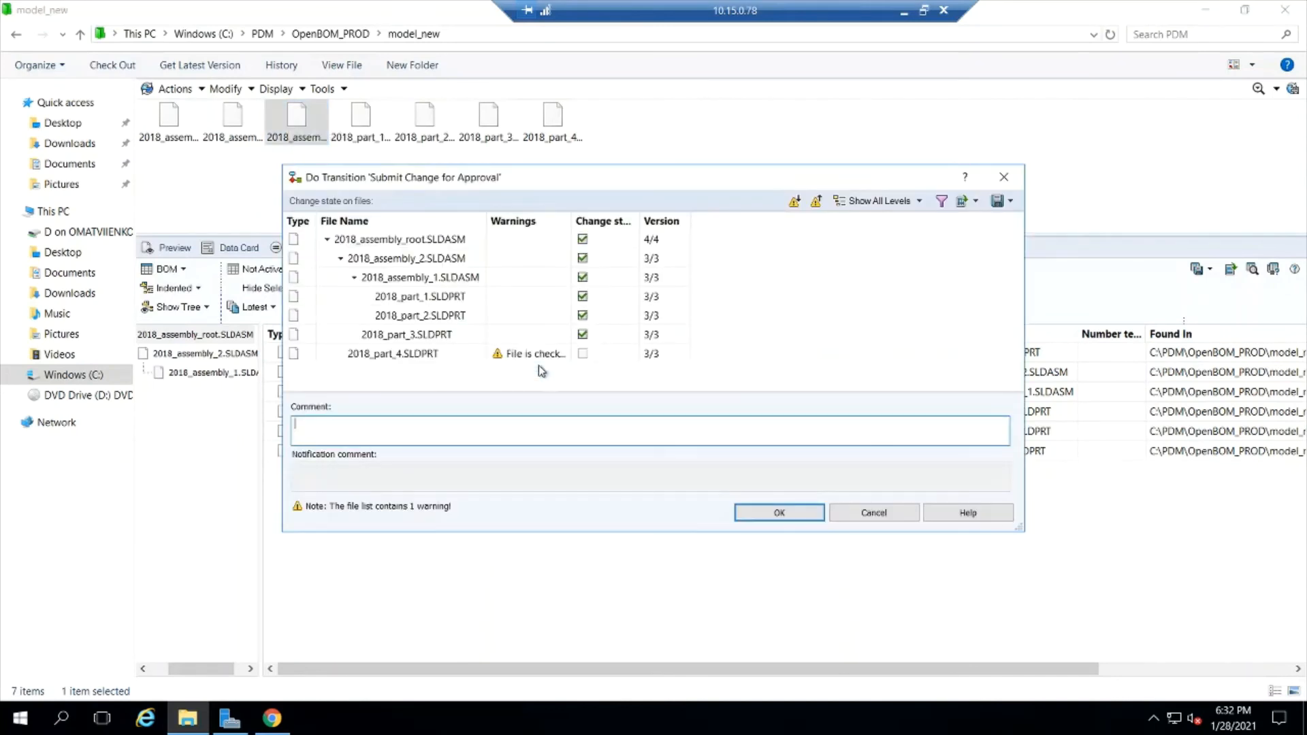
click(779, 513)
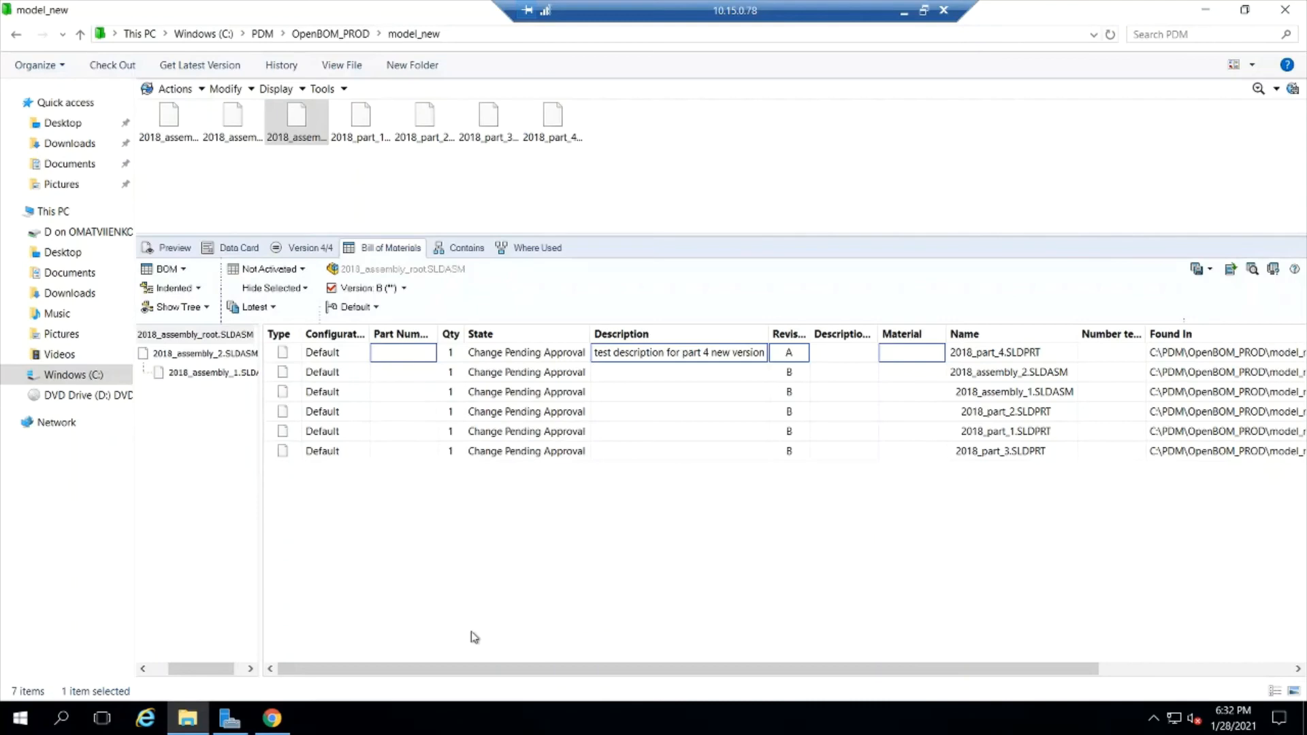
Reload the 2018_assembly_root BOM until part 4 shows its new version description and the subassembly revision B
click(273, 720)
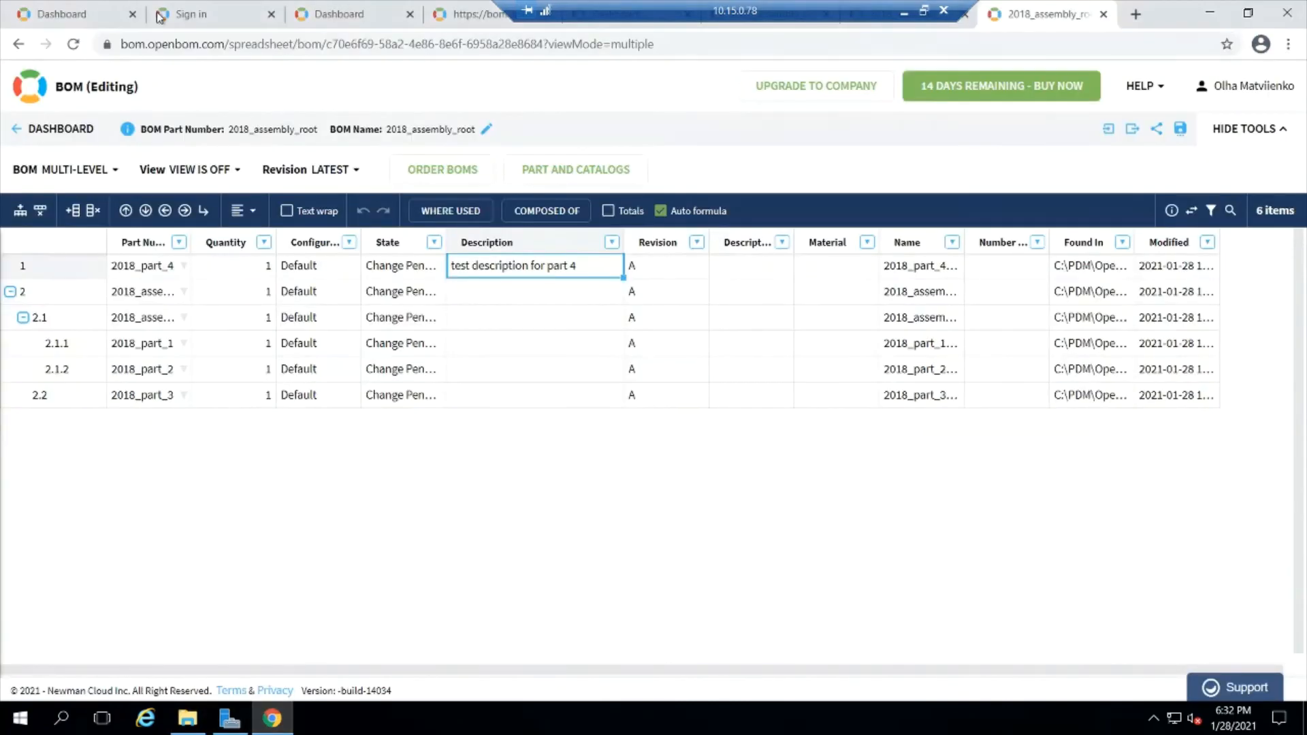
click(37, 128)
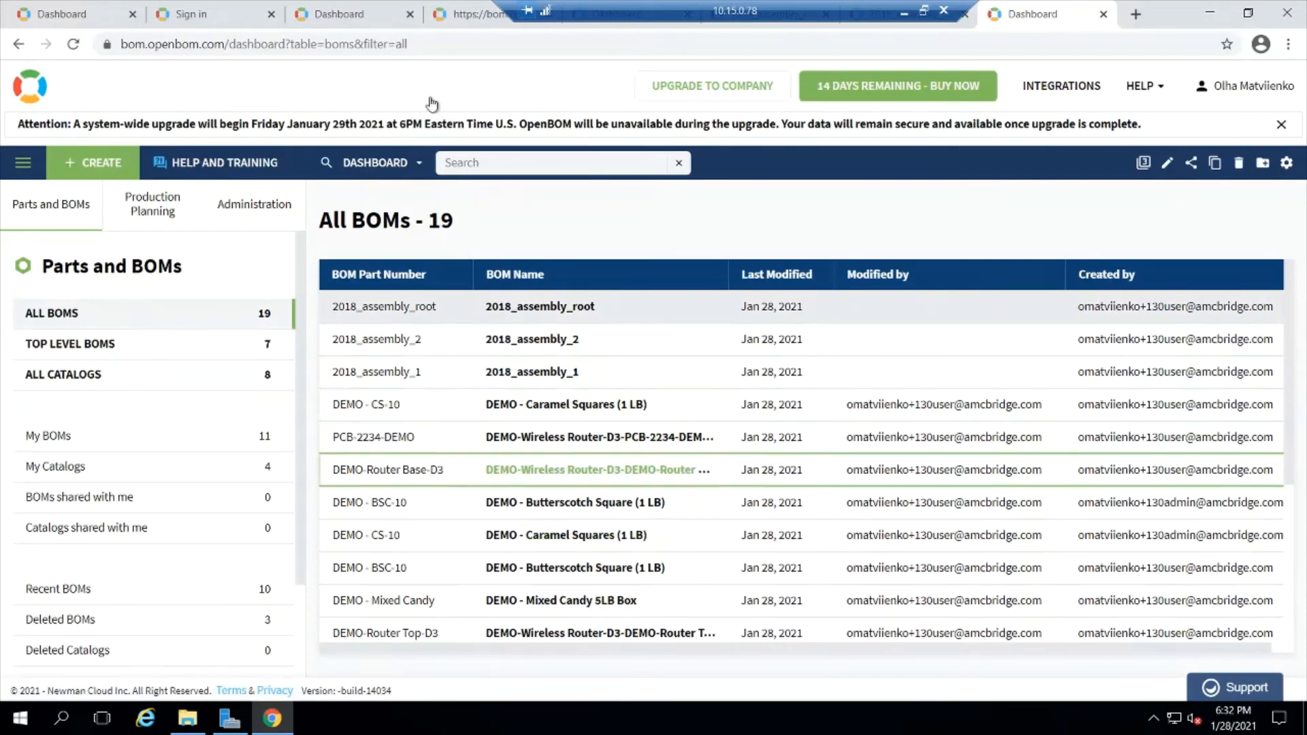
click(73, 44)
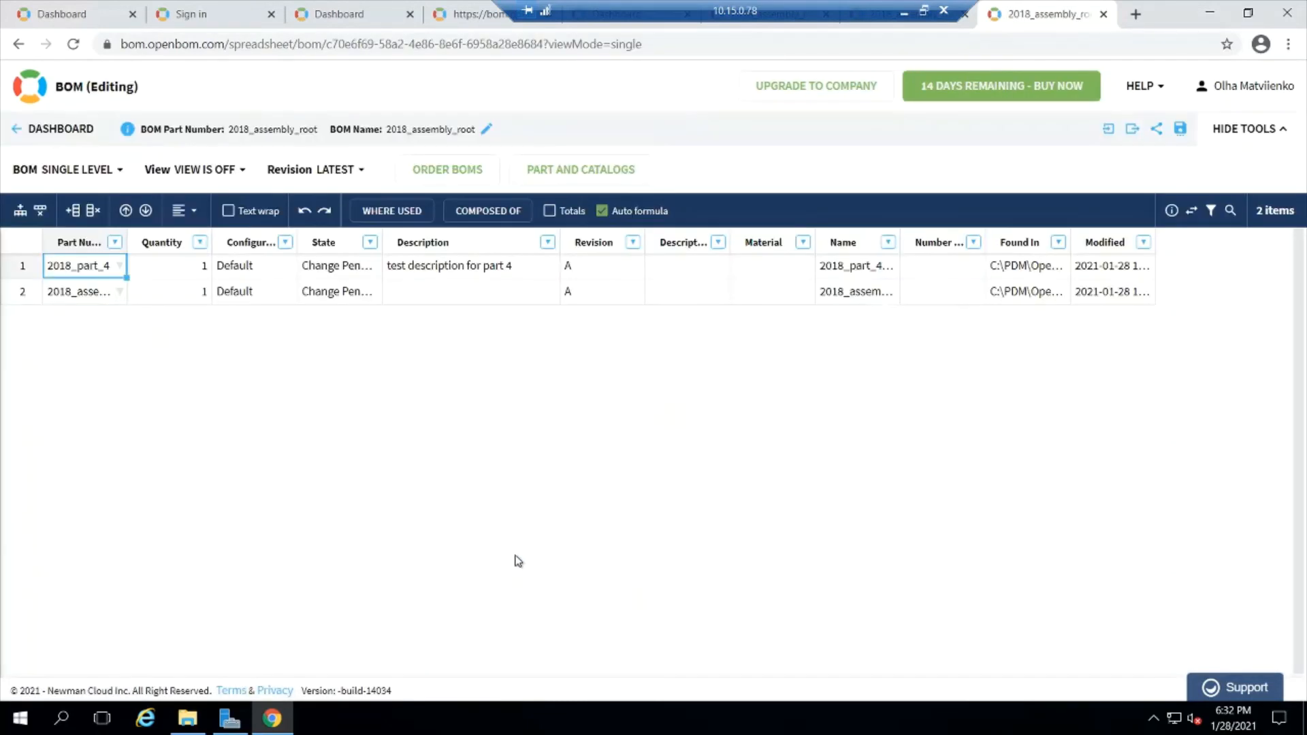
click(74, 43)
click(71, 44)
click(73, 44)
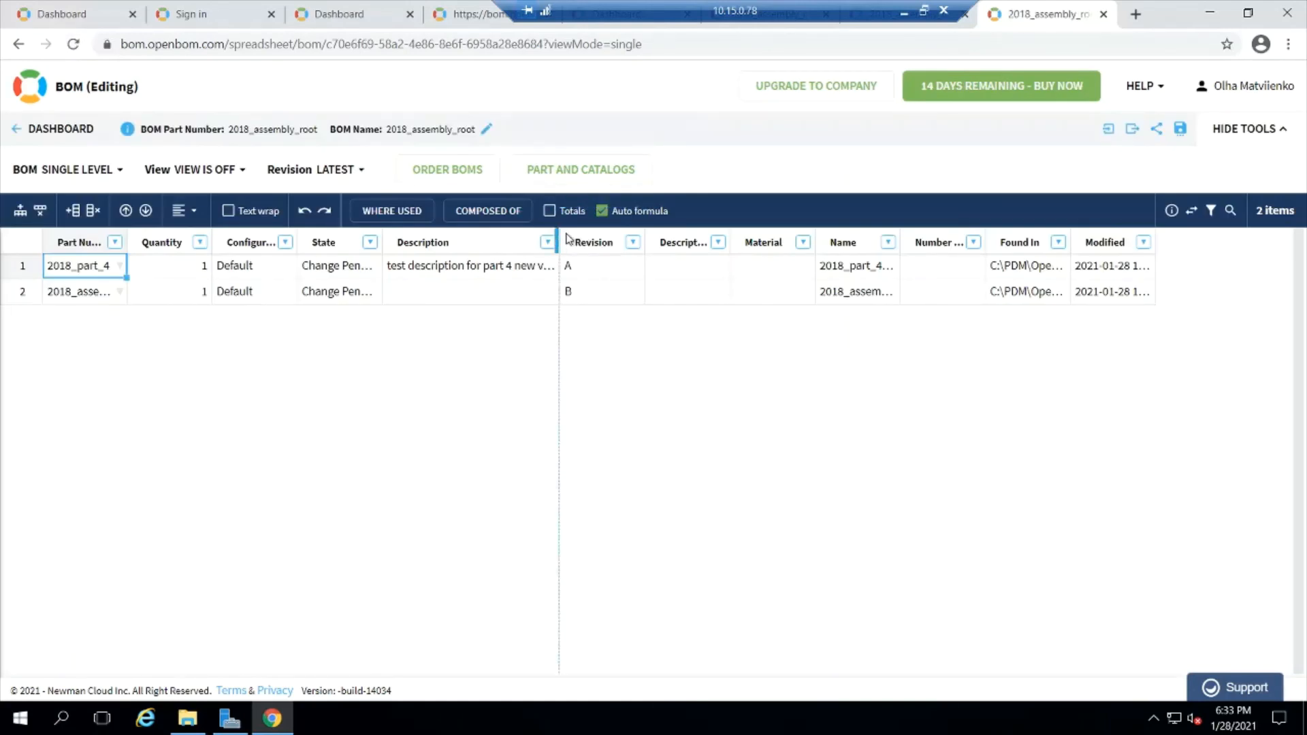
drag(559, 242, 682, 266)
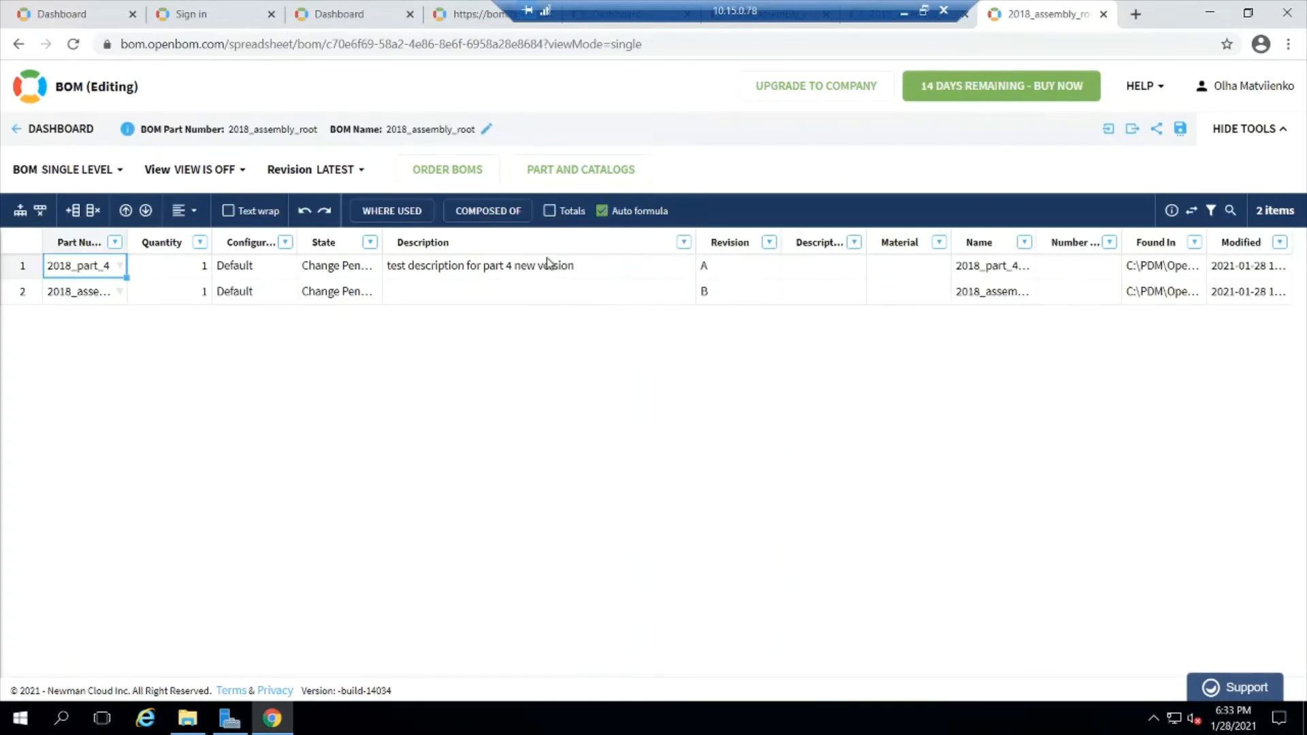